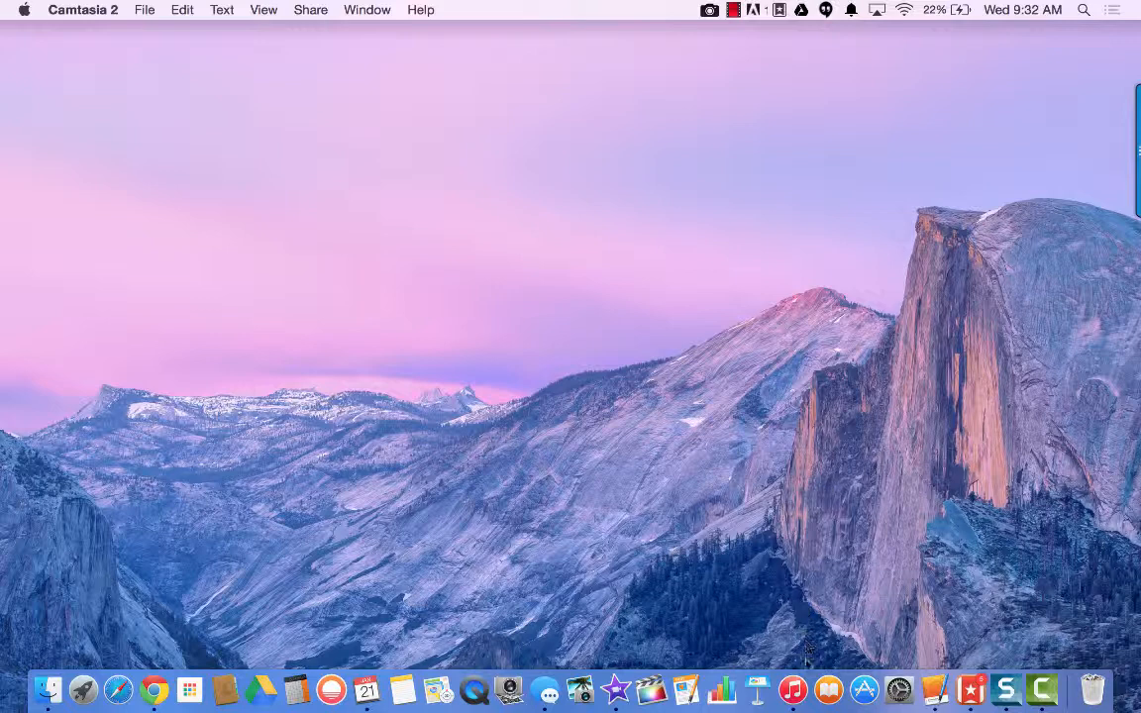
- Switch to iTunes, save its preferences with automatic syncing of iPods, iPhones and iPads prevented, and quit iTunes
left_click(792, 690)
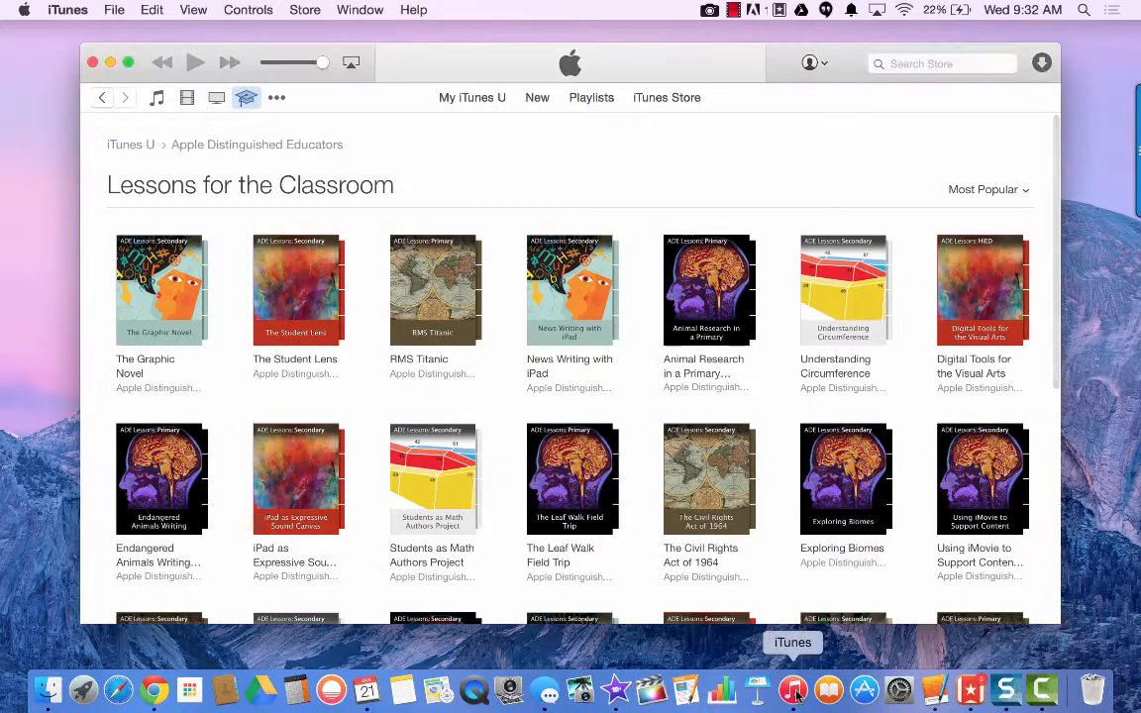
left_click(67, 10)
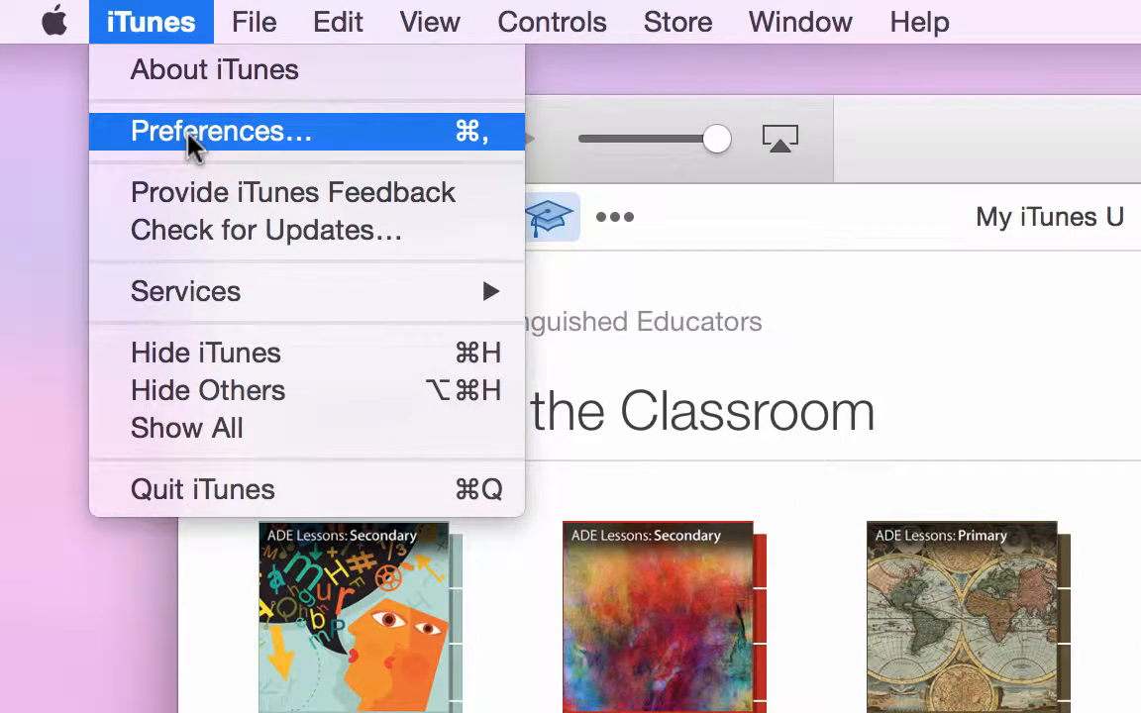
left_click(203, 137)
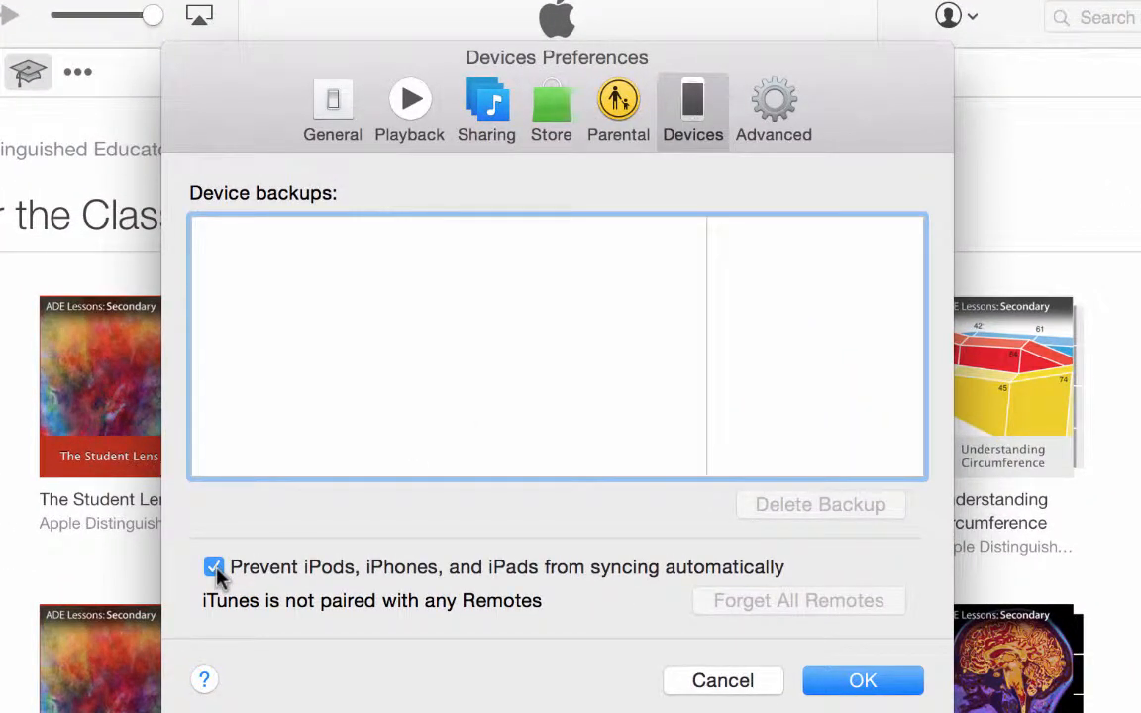
left_click(773, 114)
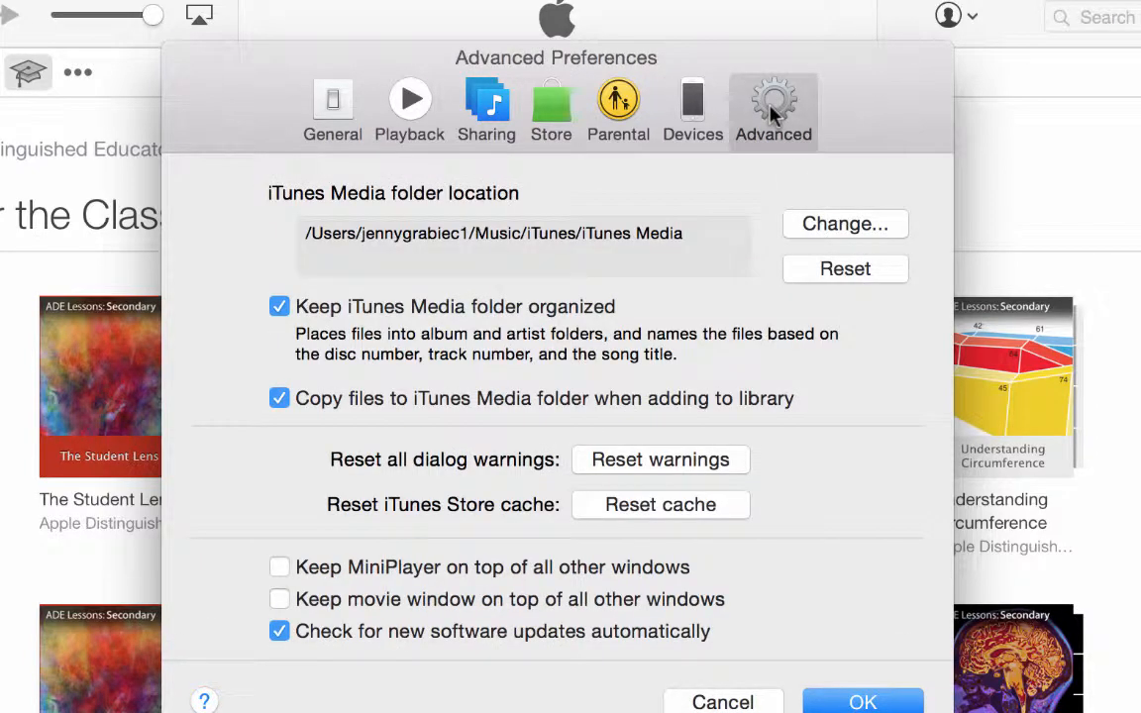
left_click(618, 104)
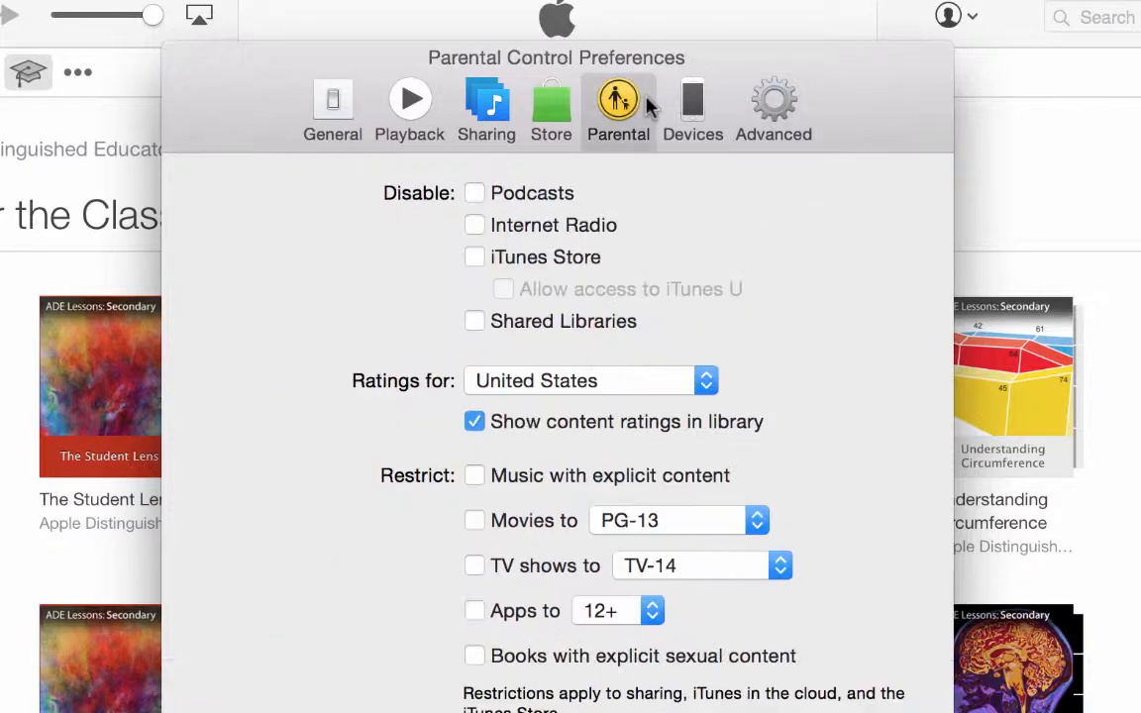
left_click(347, 99)
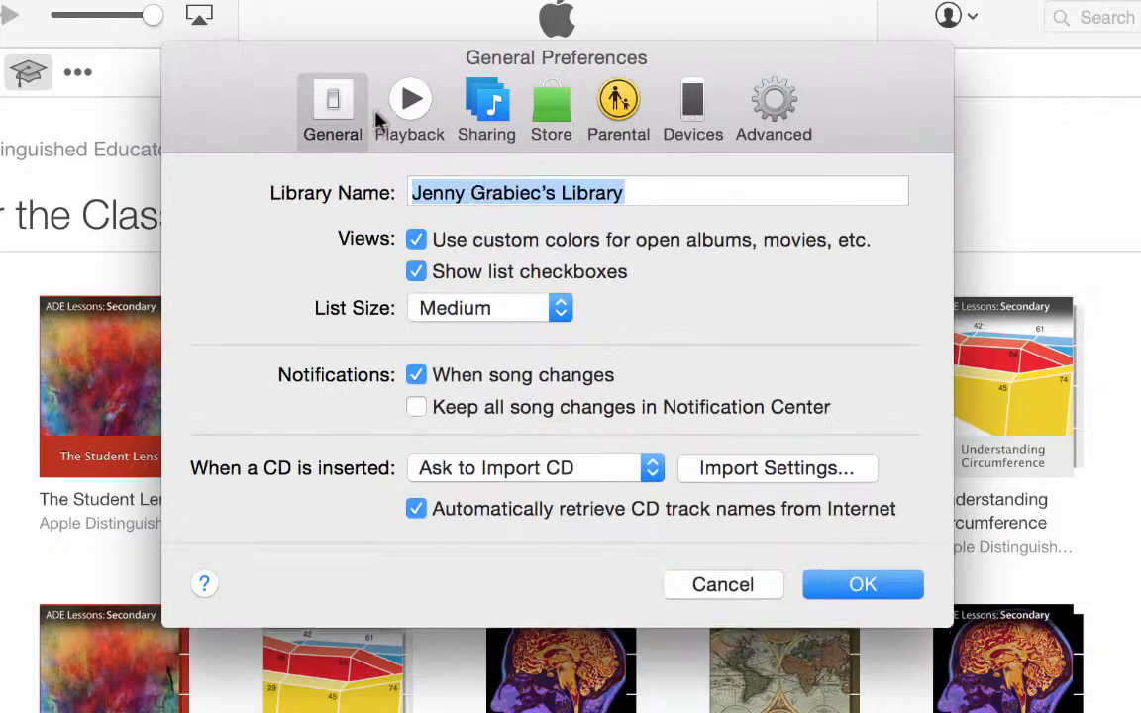
left_click(862, 574)
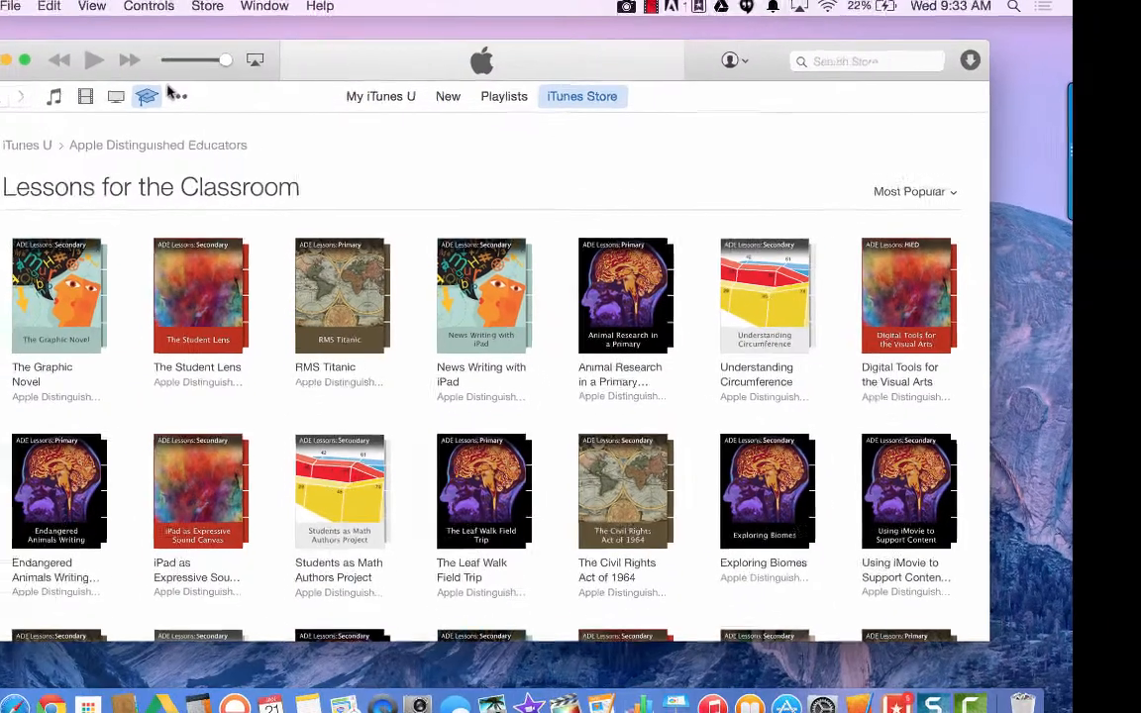
left_click(6, 8)
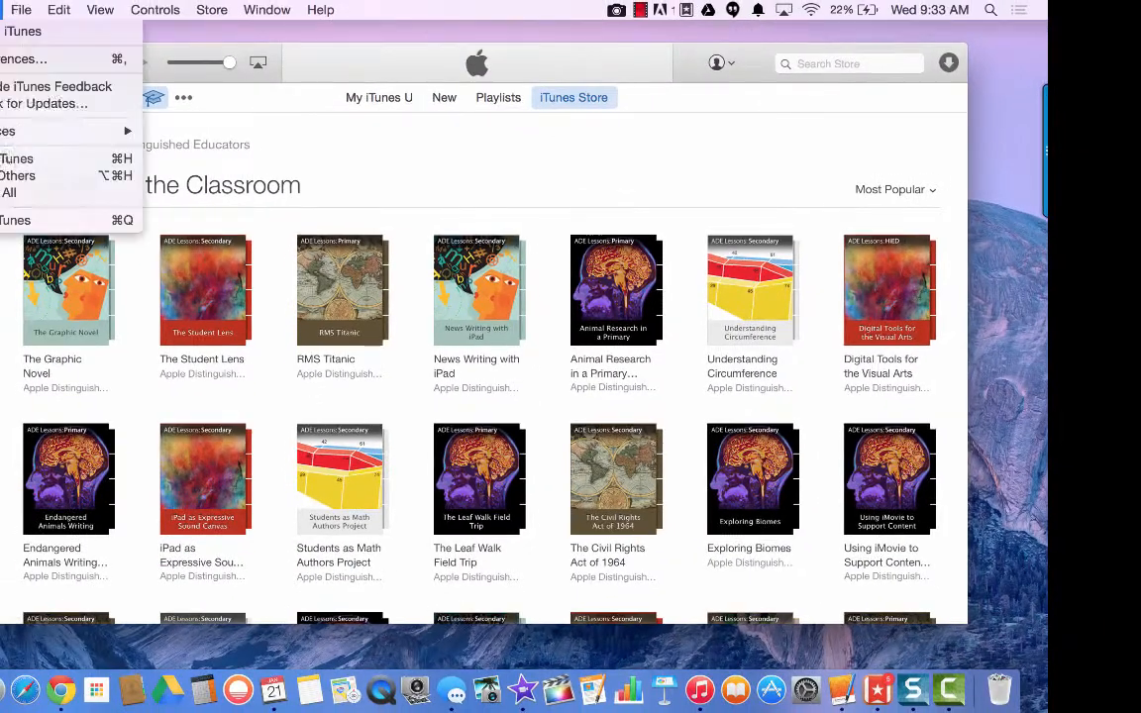
left_click(18, 222)
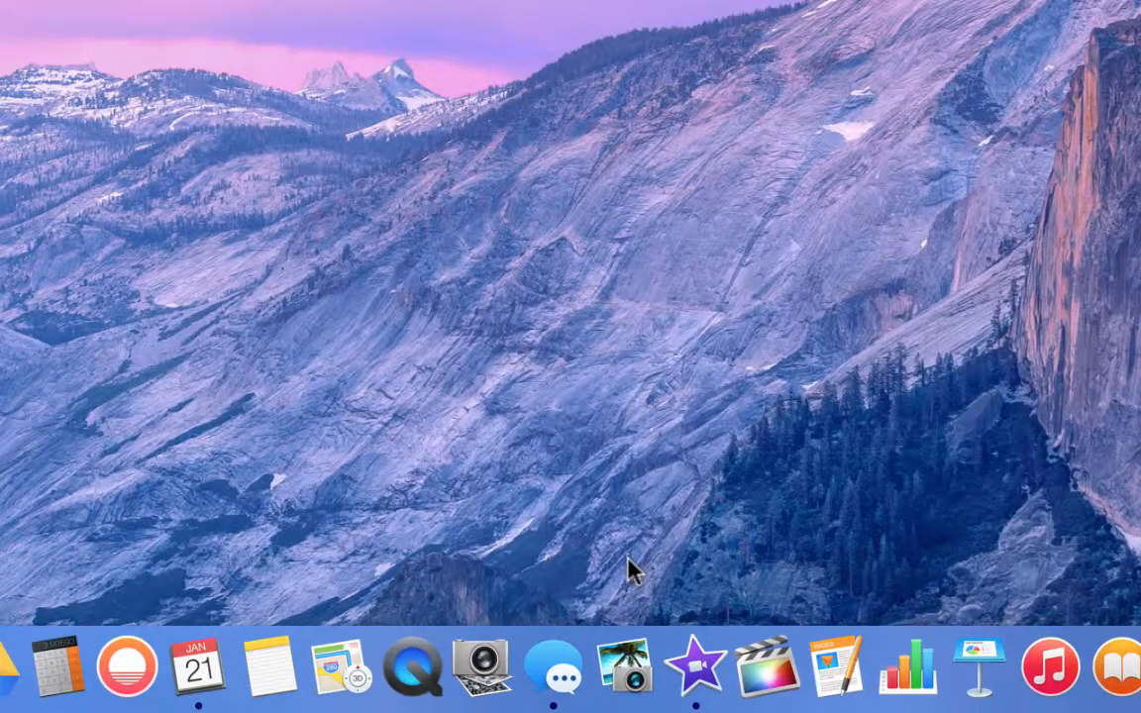
- Open iPhoto, set its preferences so that connecting a camera opens Image Capture, and quit iPhoto
left_click(627, 654)
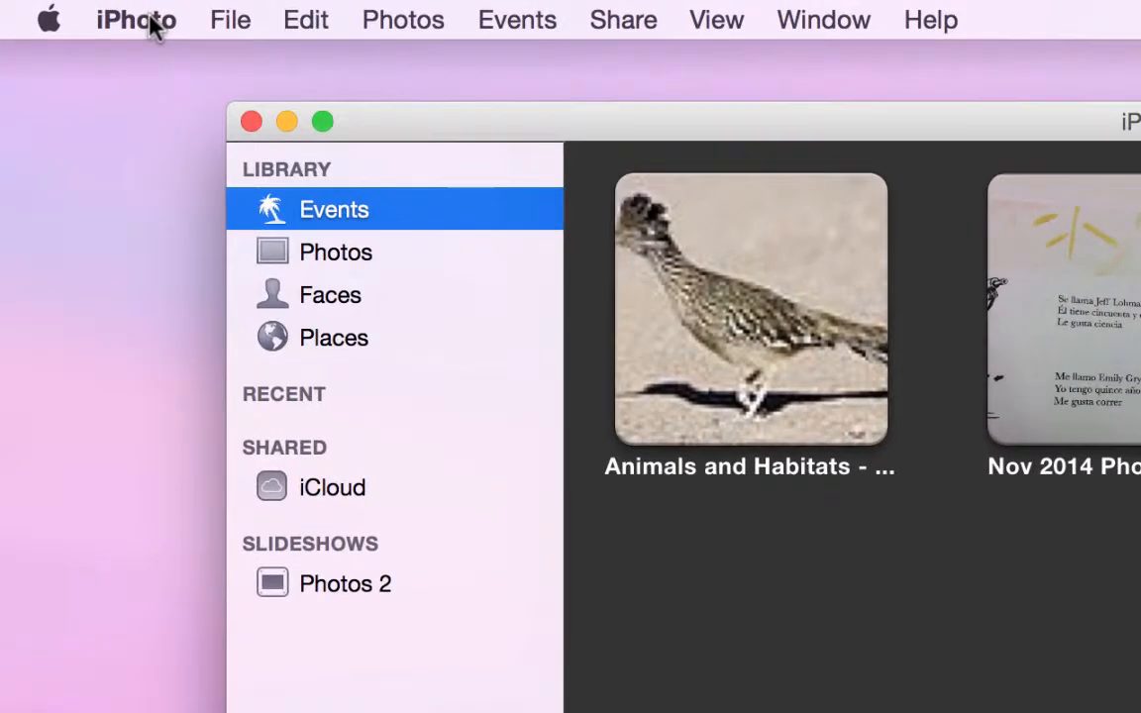
left_click(153, 24)
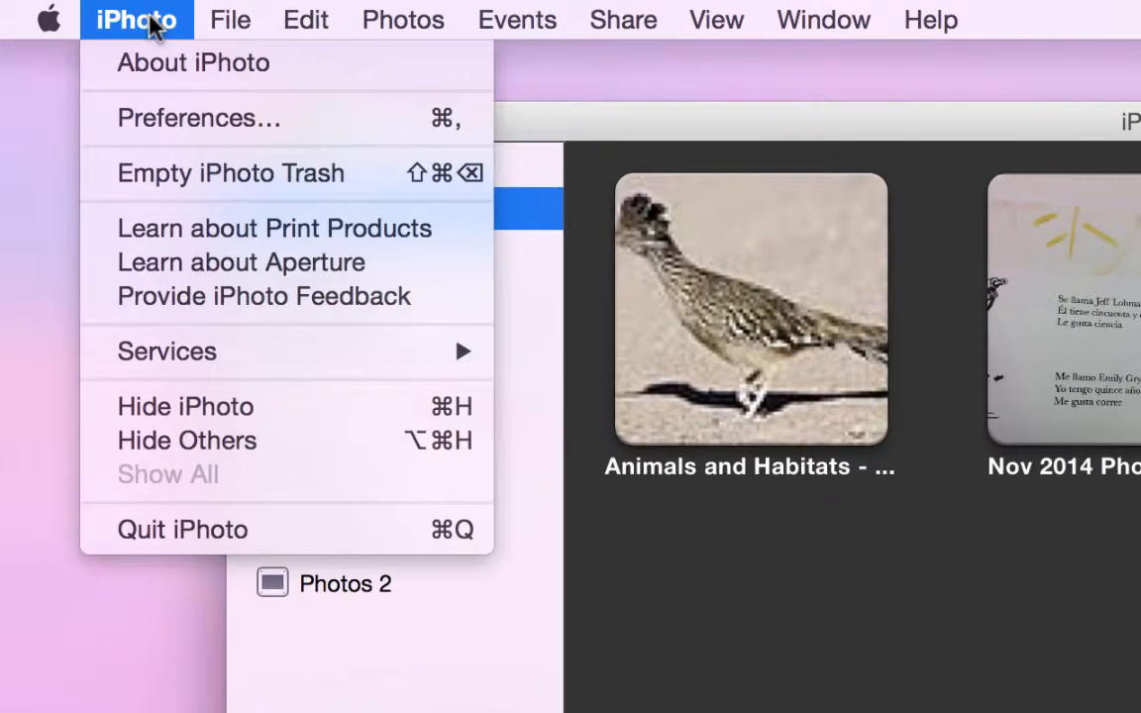
left_click(178, 119)
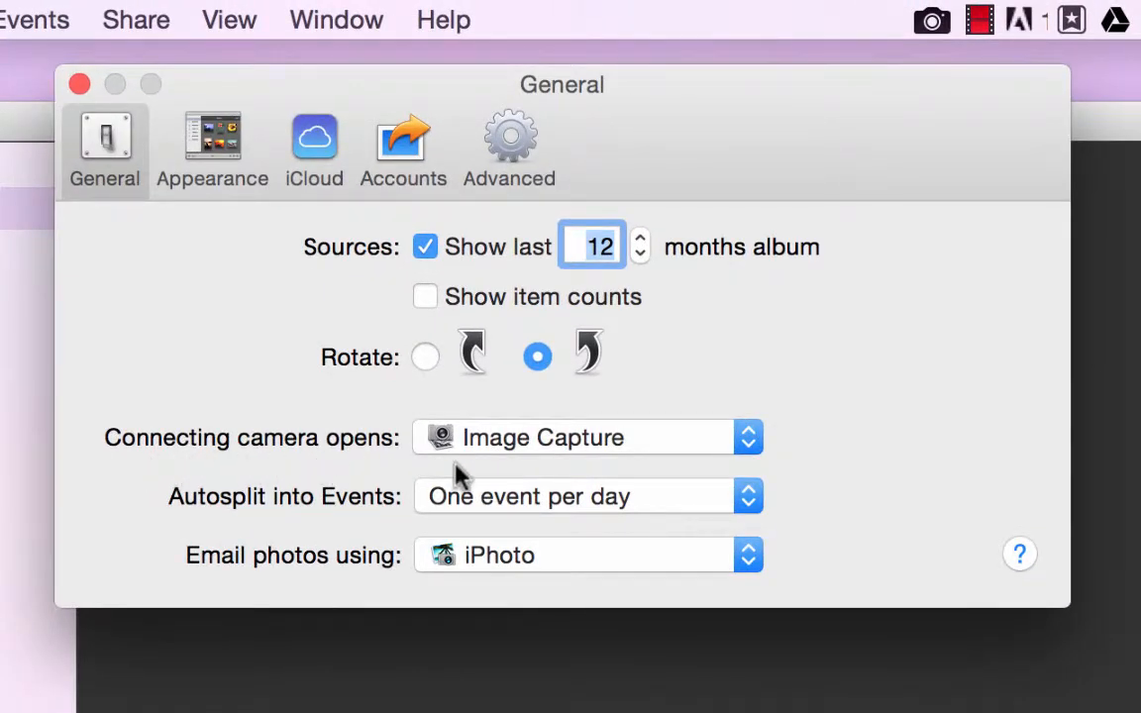
left_click(553, 445)
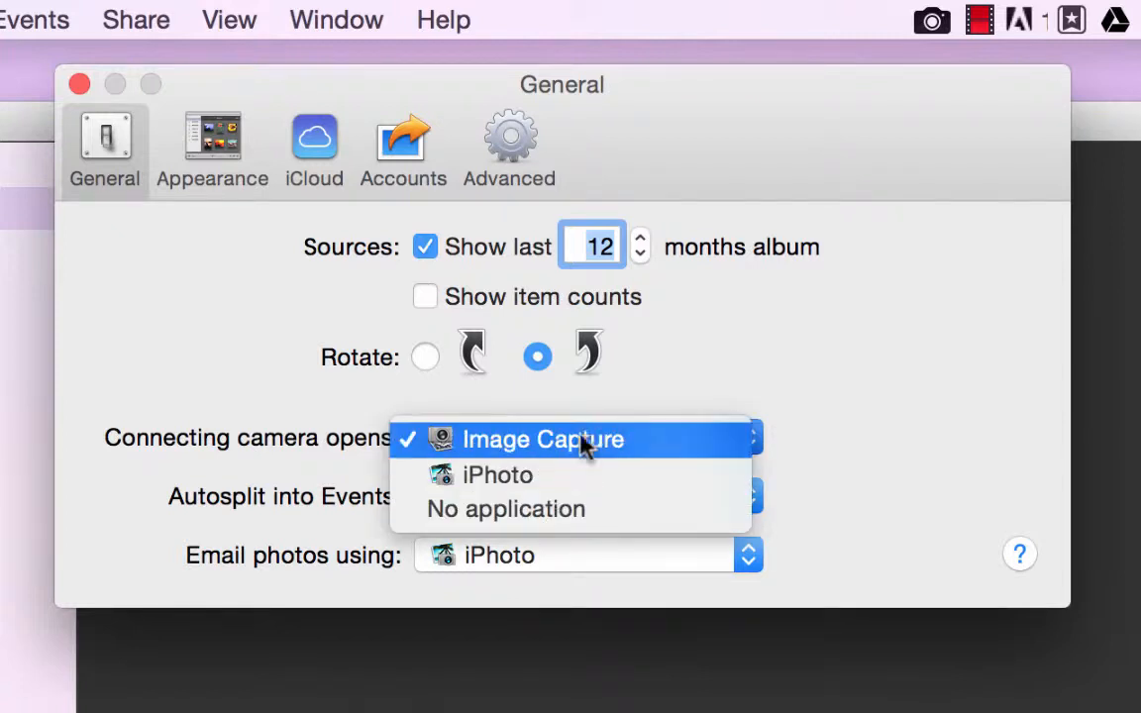
left_click(592, 445)
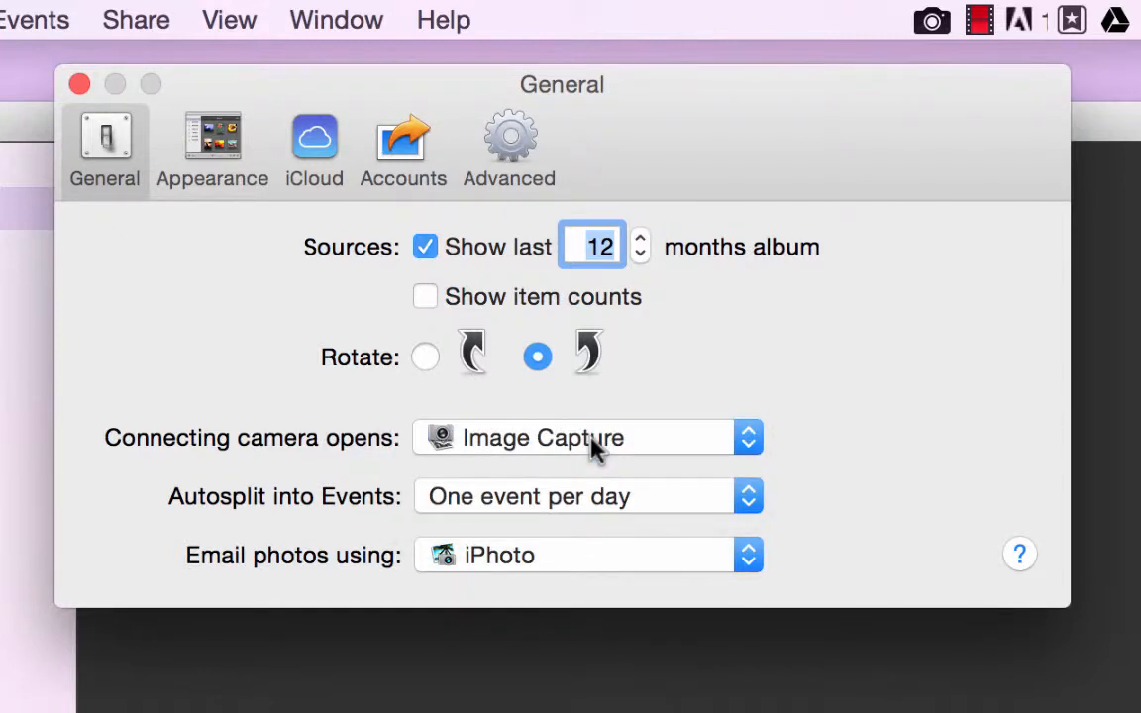
left_click(80, 85)
left_click(69, 10)
left_click(96, 272)
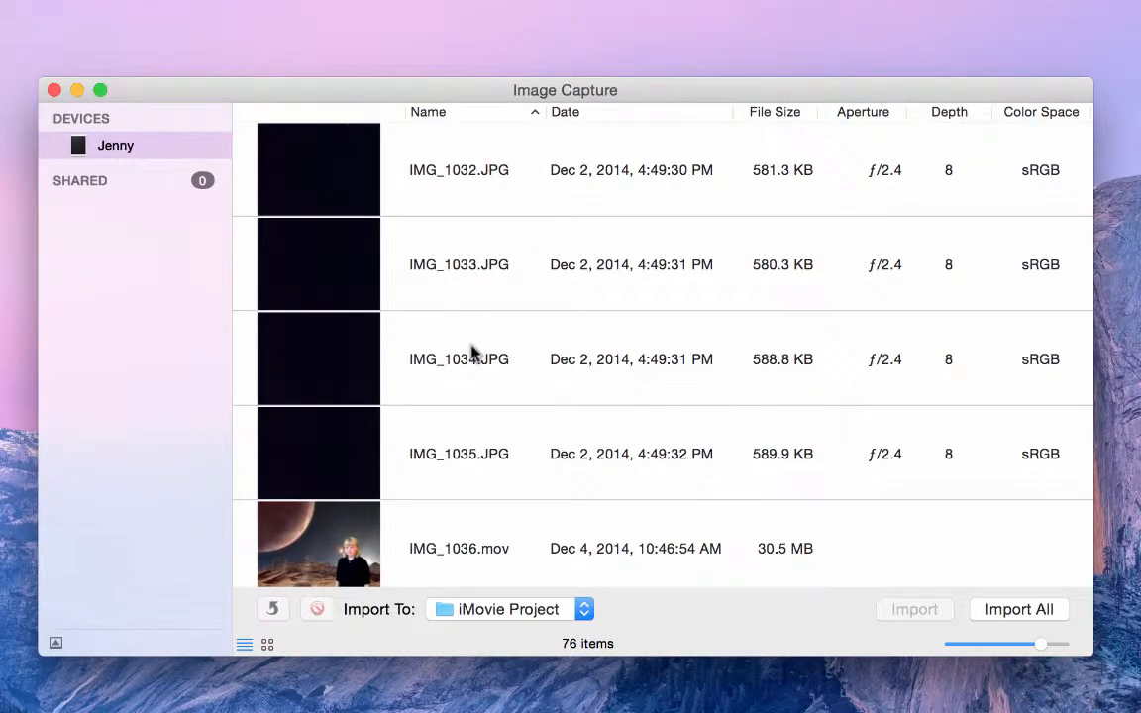
- In Image Capture, select IMG_1043.PNG, IMG_1045.PNG, IMG_1046.PNG and IMG_1048.PNG from the connected device's items
scroll(472, 352, "down", 5)
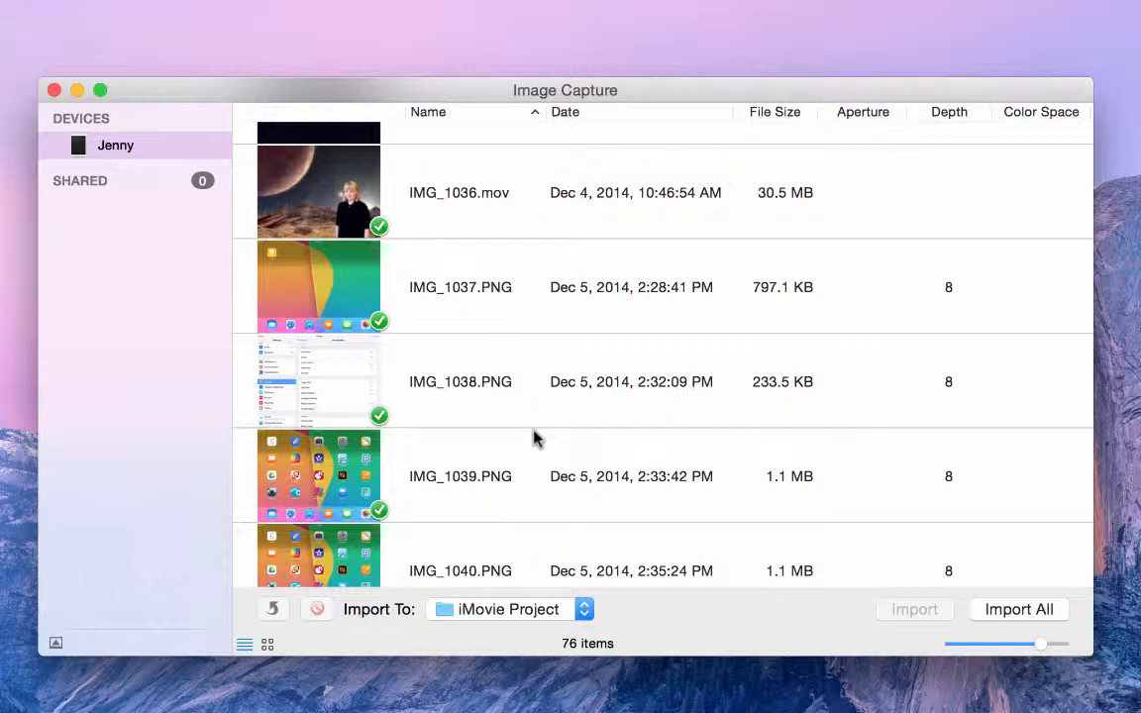
scroll(492, 318, "down", 10)
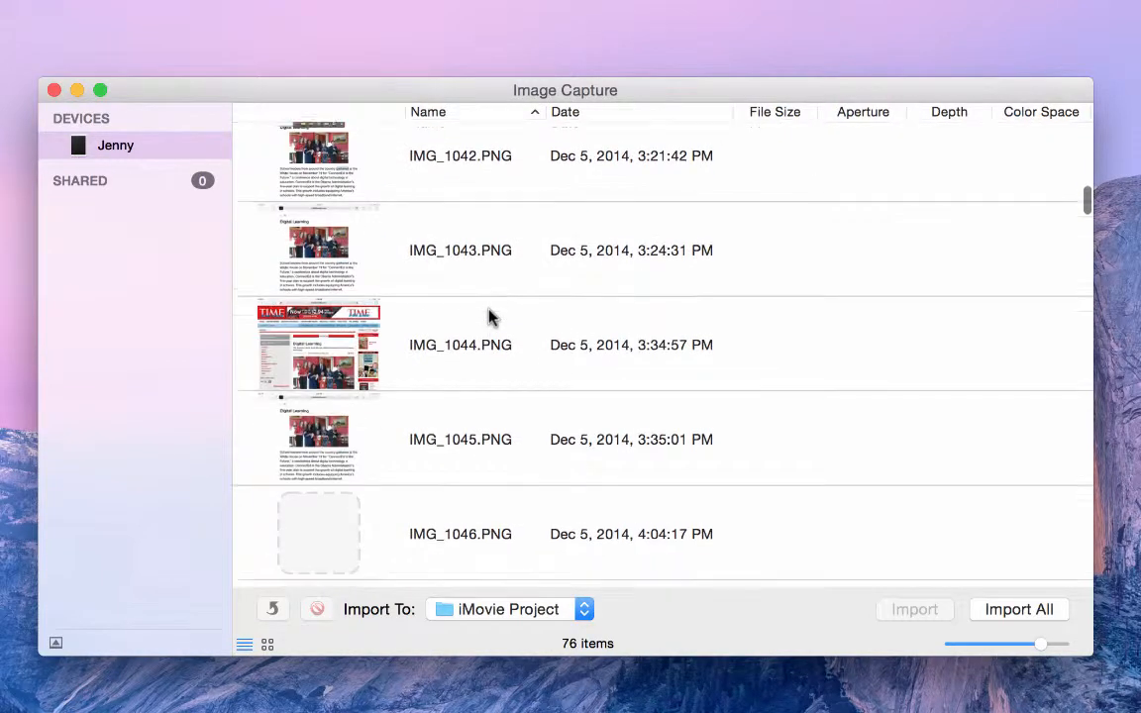
scroll(491, 317, "down", 3)
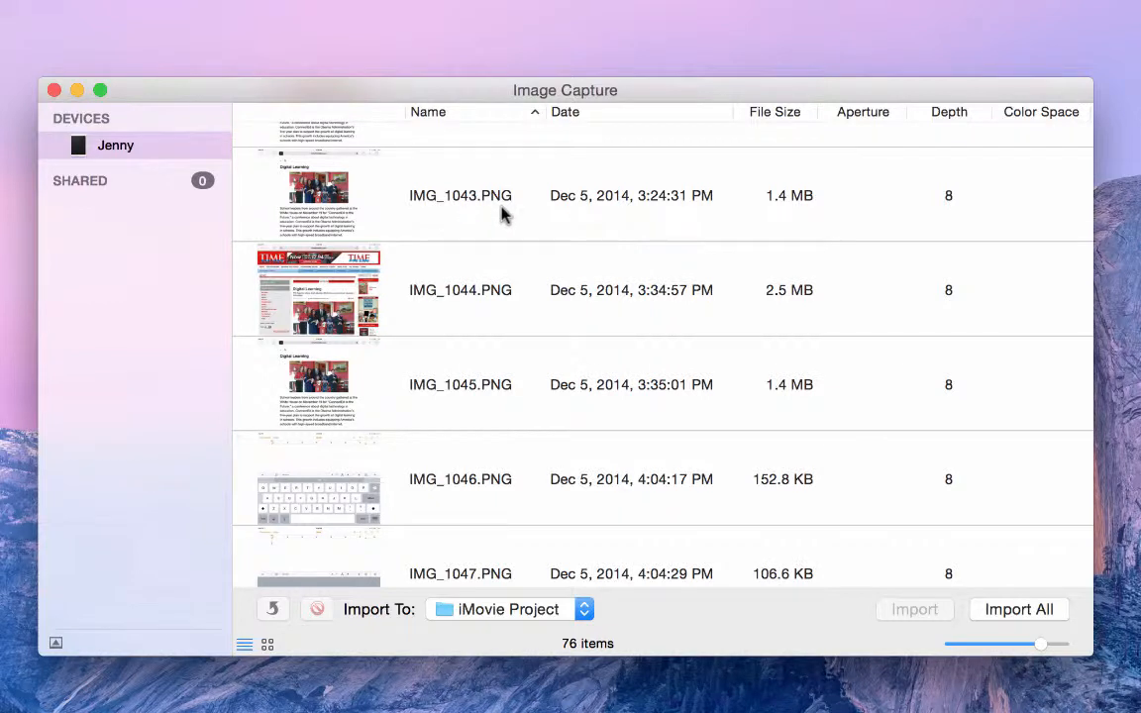
left_click(501, 215)
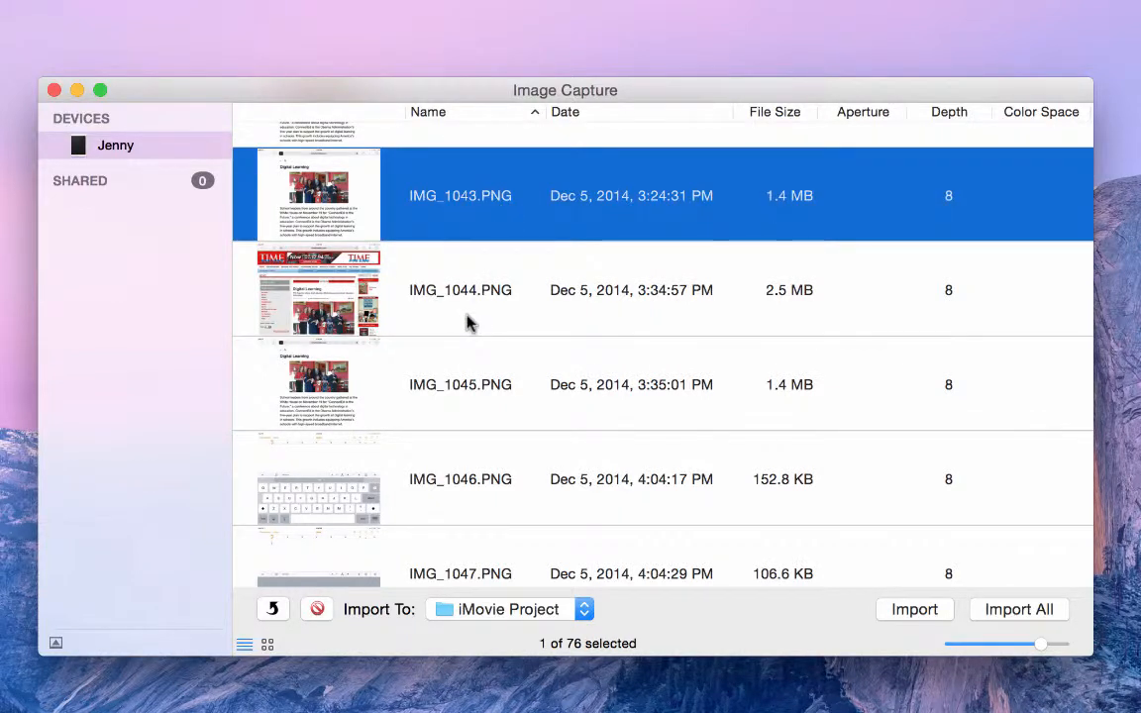
left_click(466, 387, "super")
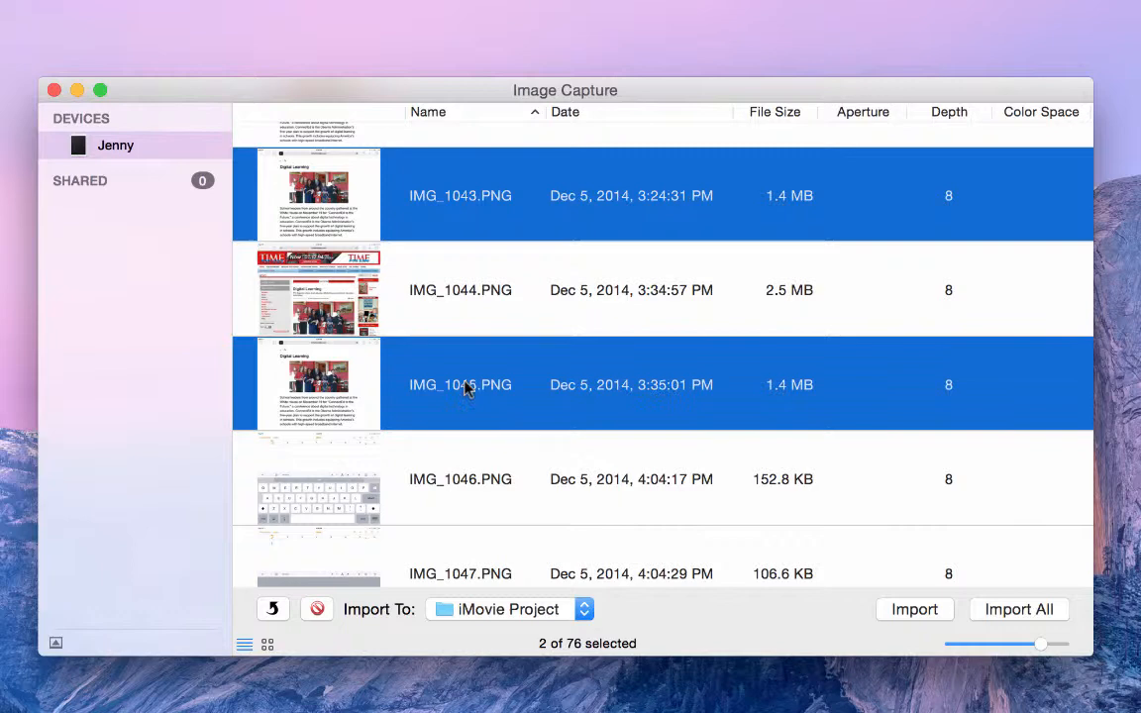
left_click(453, 493, "super")
scroll(459, 332, "down", 3)
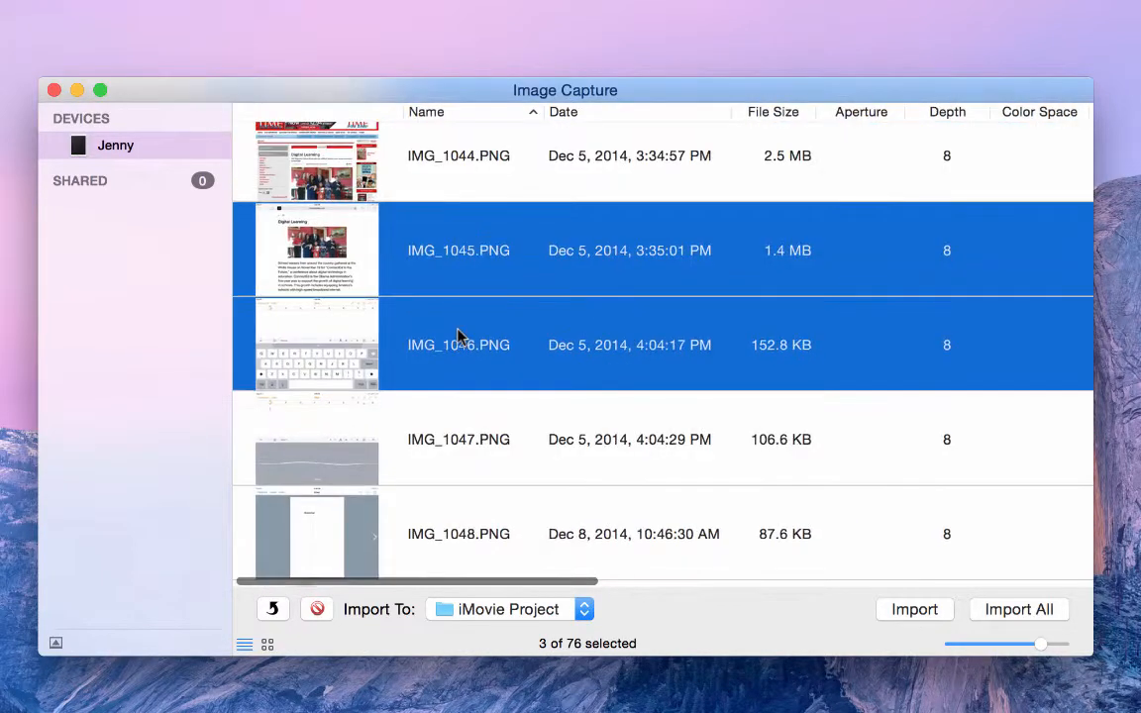
left_click(432, 466, "super")
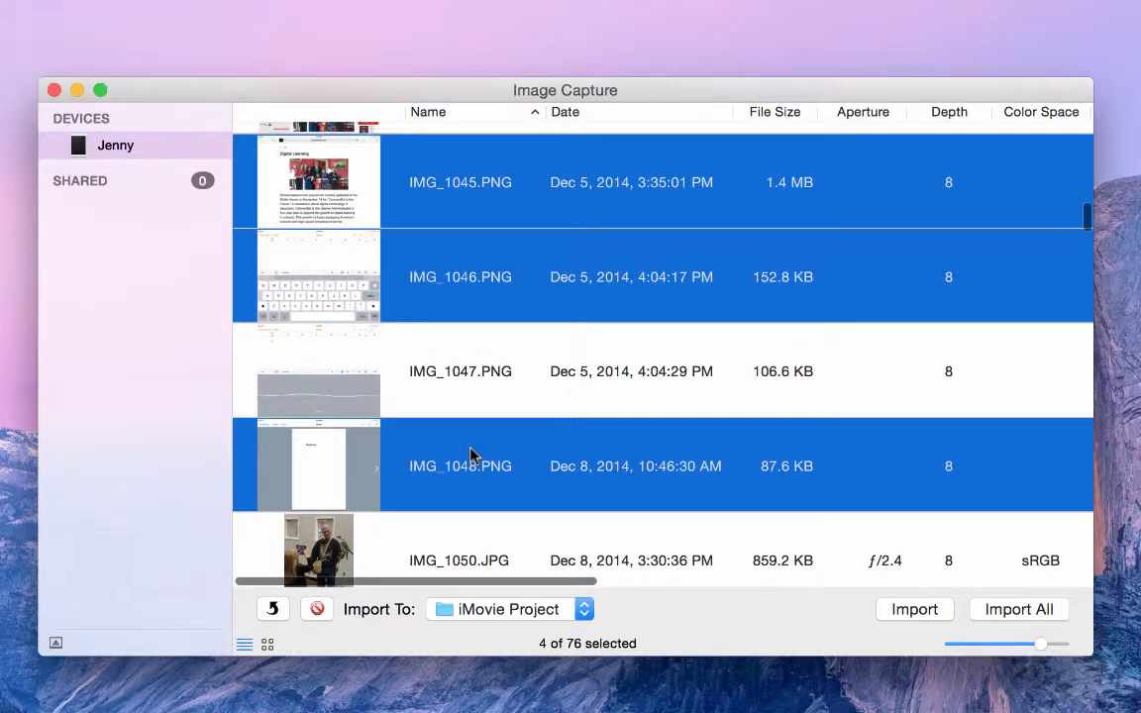
- Add IMG_1050.JPG, IMG_1047.PNG, IMG_1051.JPG and IMG_1052.JPG to the selection and review all selected items
scroll(472, 454, "down", 2)
left_click(446, 476, "super")
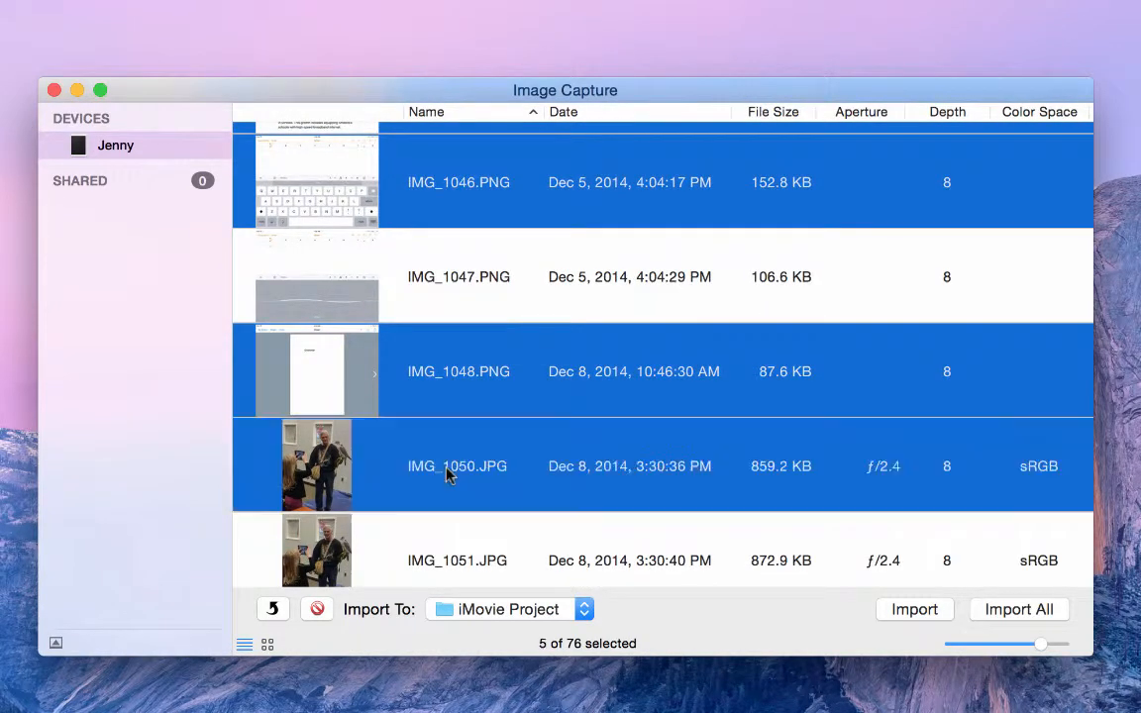
left_click(446, 309, "super")
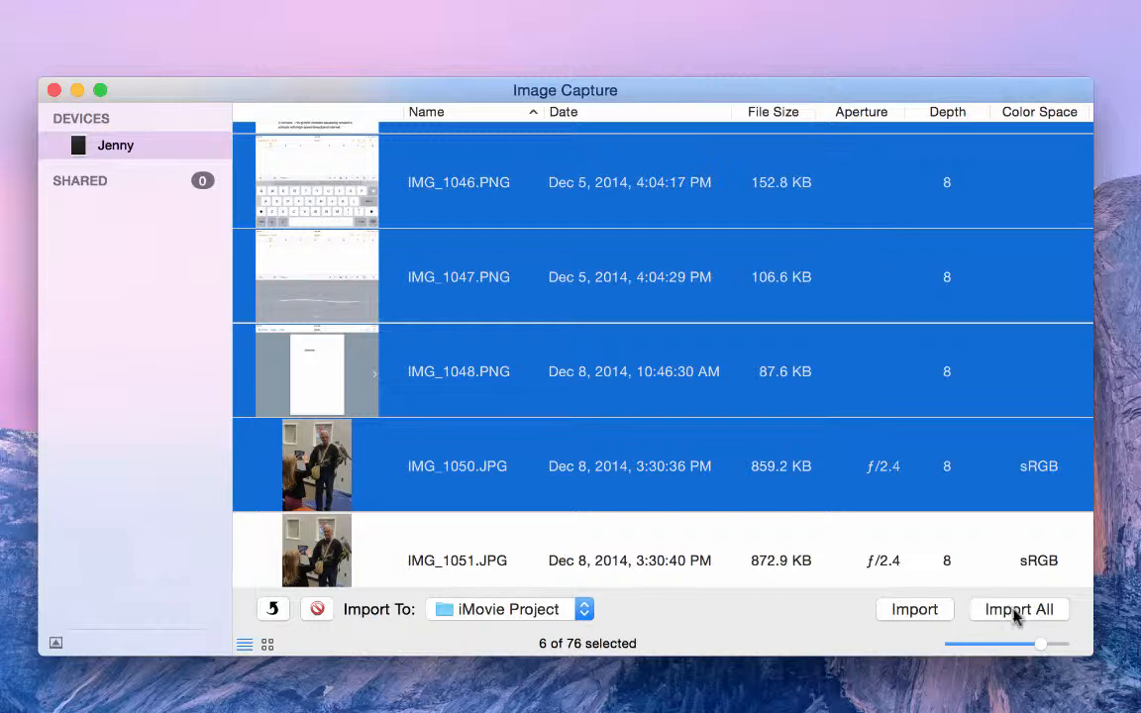
scroll(580, 533, "down", 2)
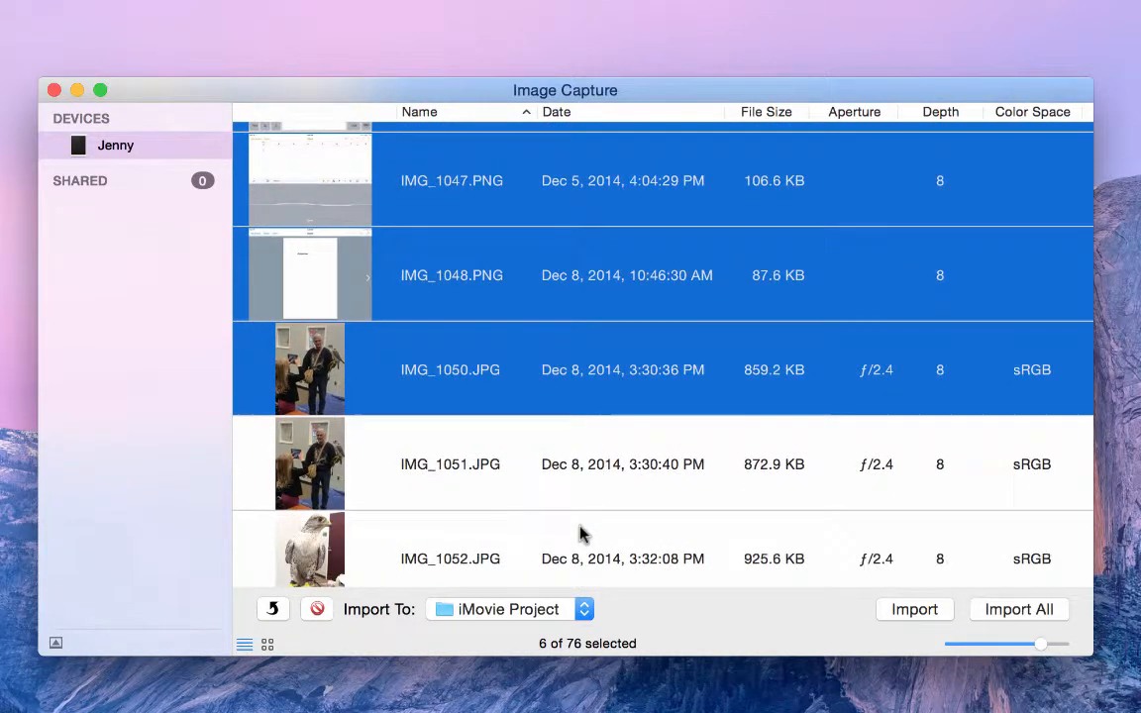
left_click(480, 470, "super")
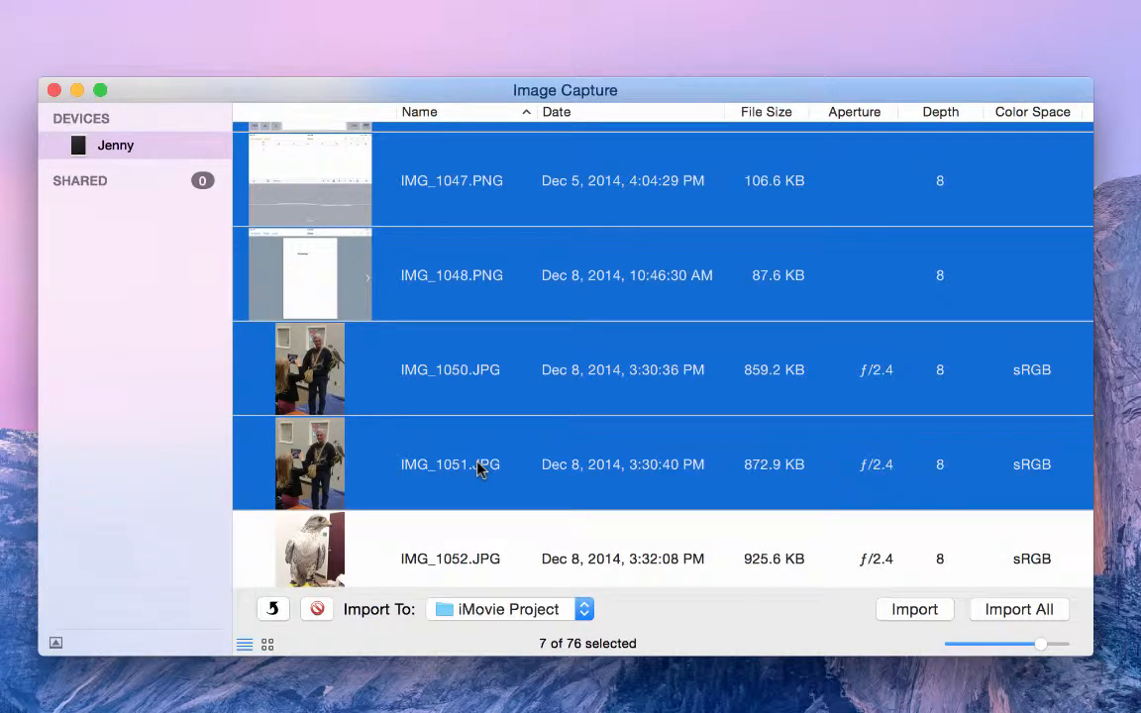
left_click(479, 555, "super")
scroll(533, 329, "up", 10)
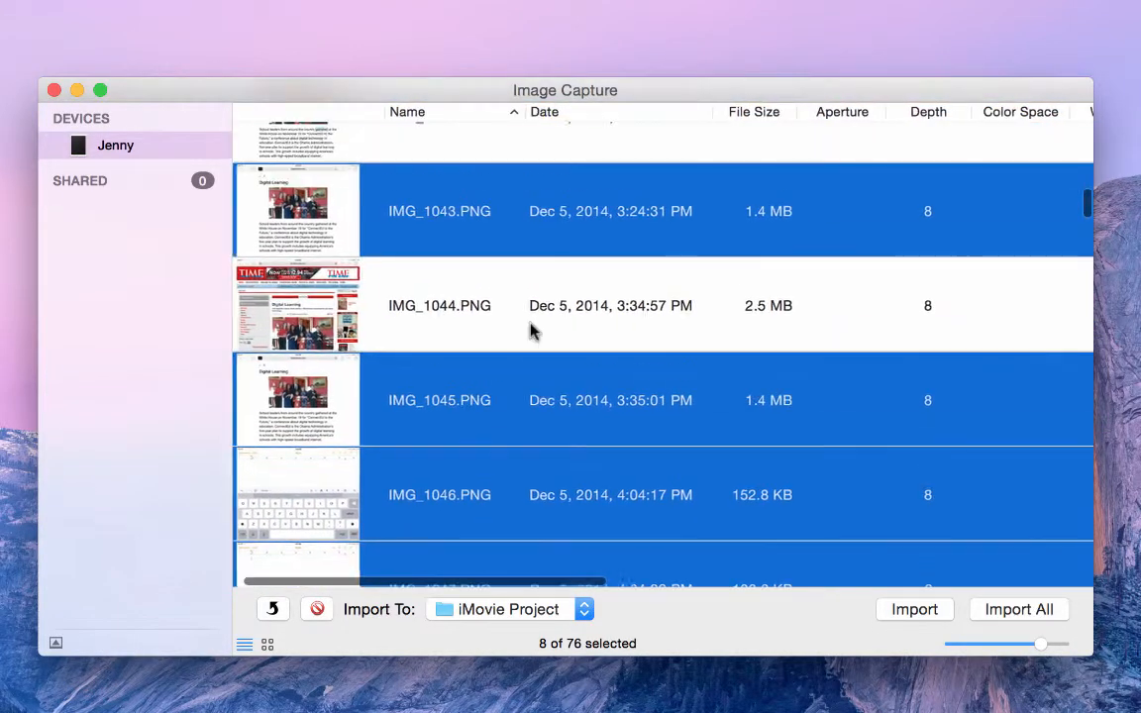
scroll(531, 330, "up", 3)
scroll(531, 330, "down", 5)
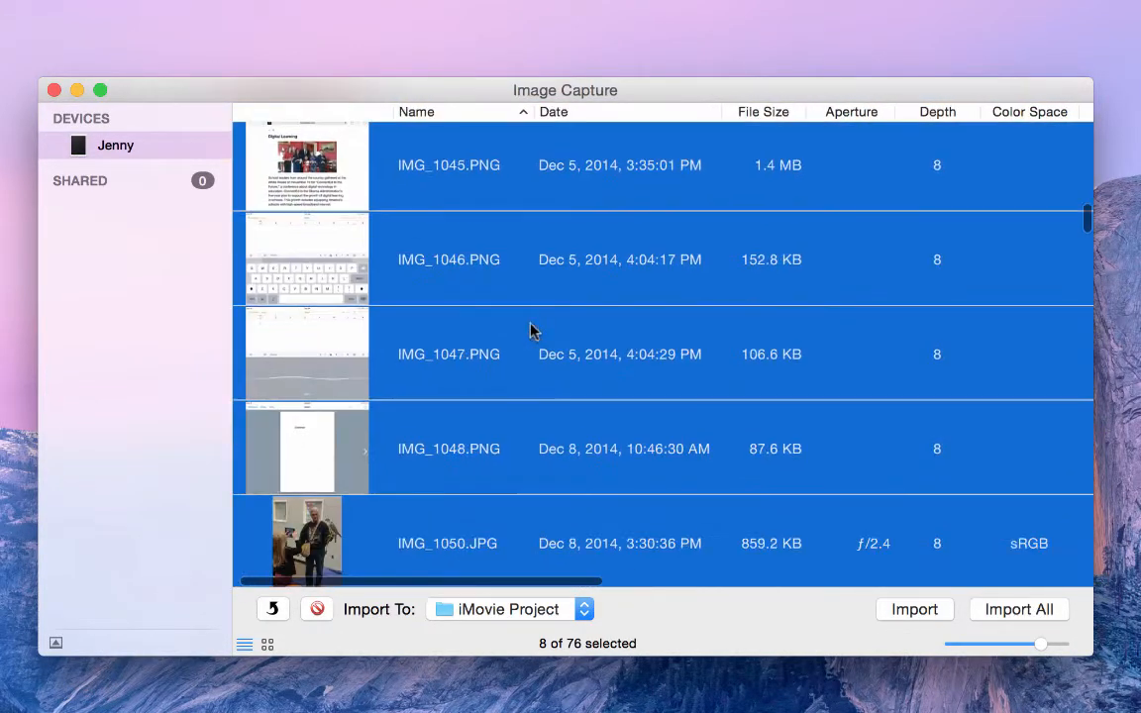
scroll(532, 329, "down", 4)
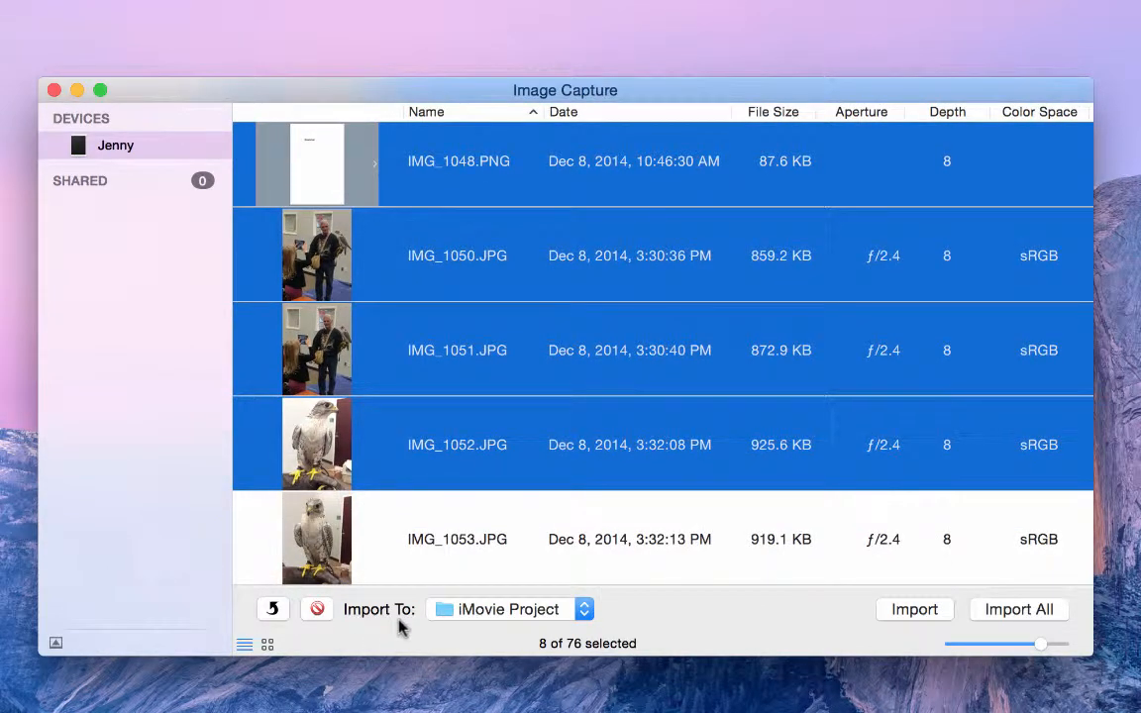
- Set the import destination for the selected items to Desktop
left_click(474, 616)
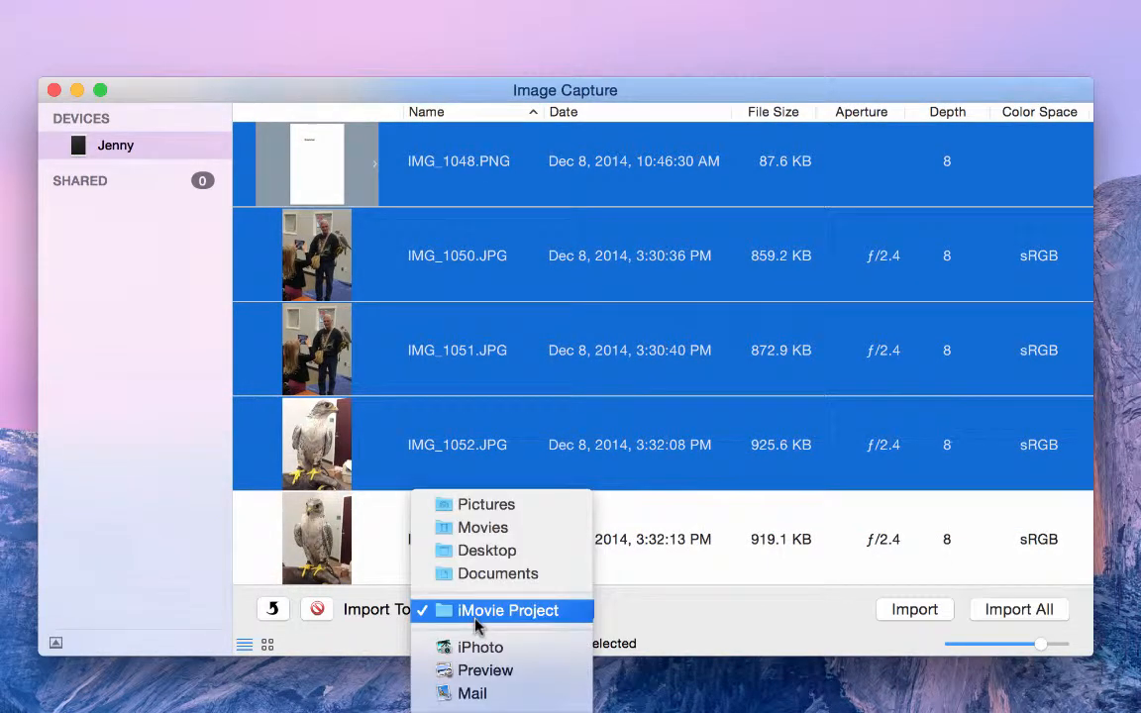
left_click(483, 553)
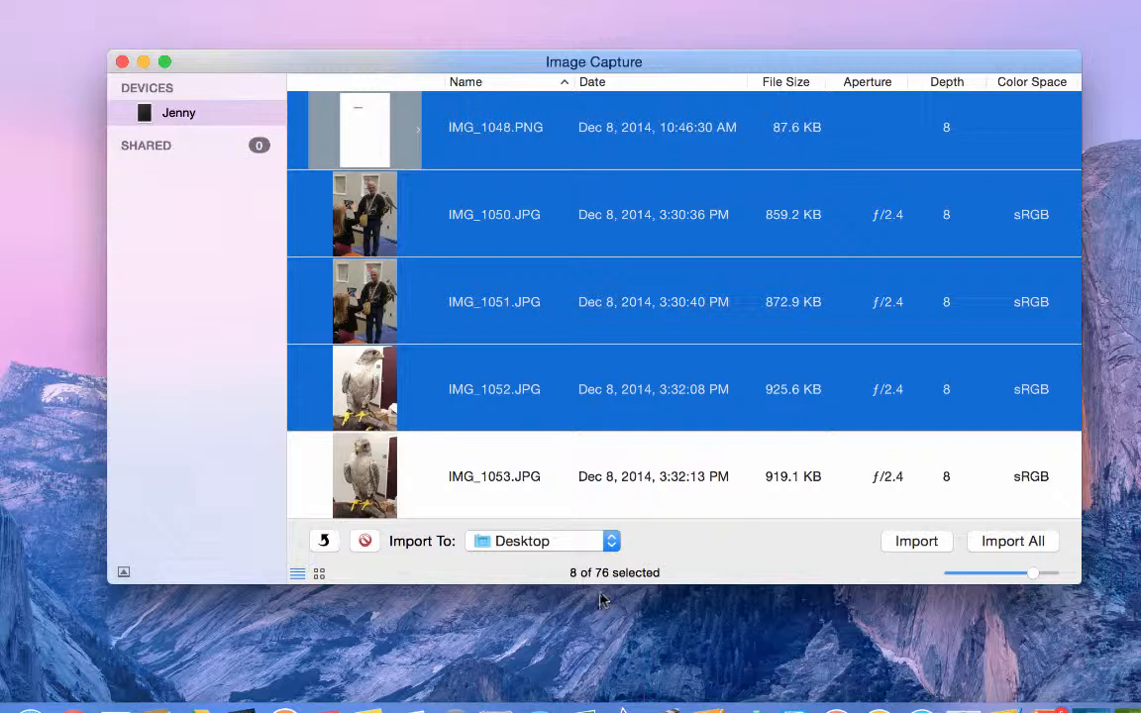
- Start choosing a custom import destination for the selected items and browse to the Google Drive folder
left_click(537, 543)
mouse_move(533, 684)
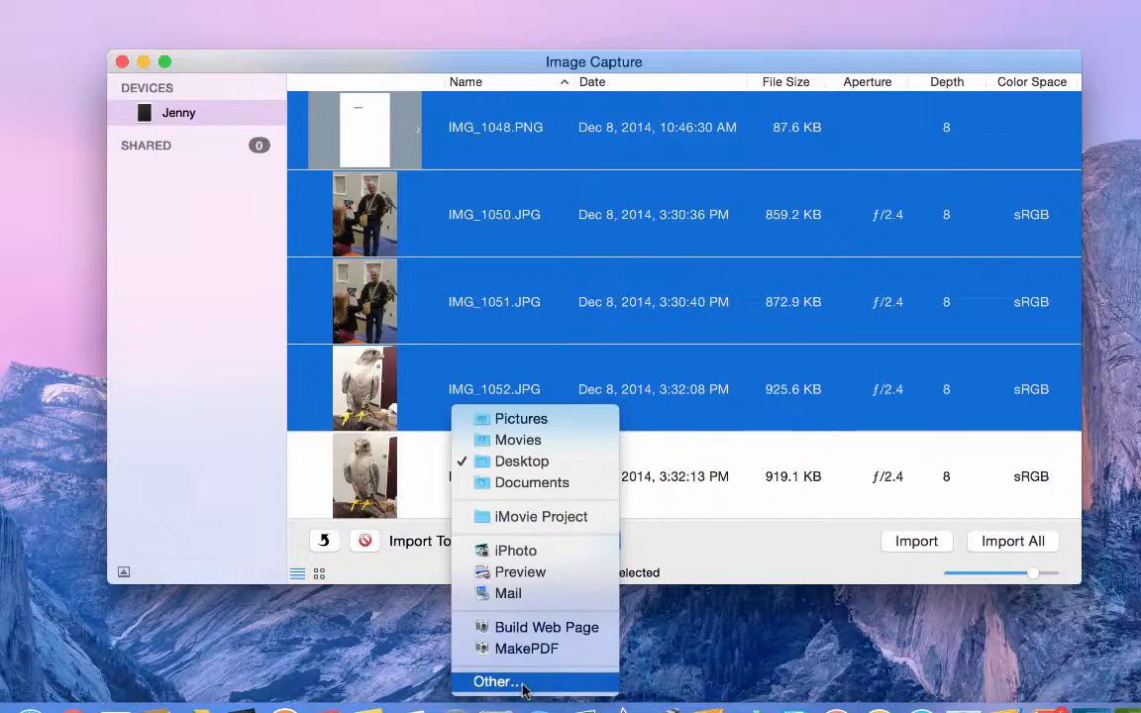
left_click(500, 682)
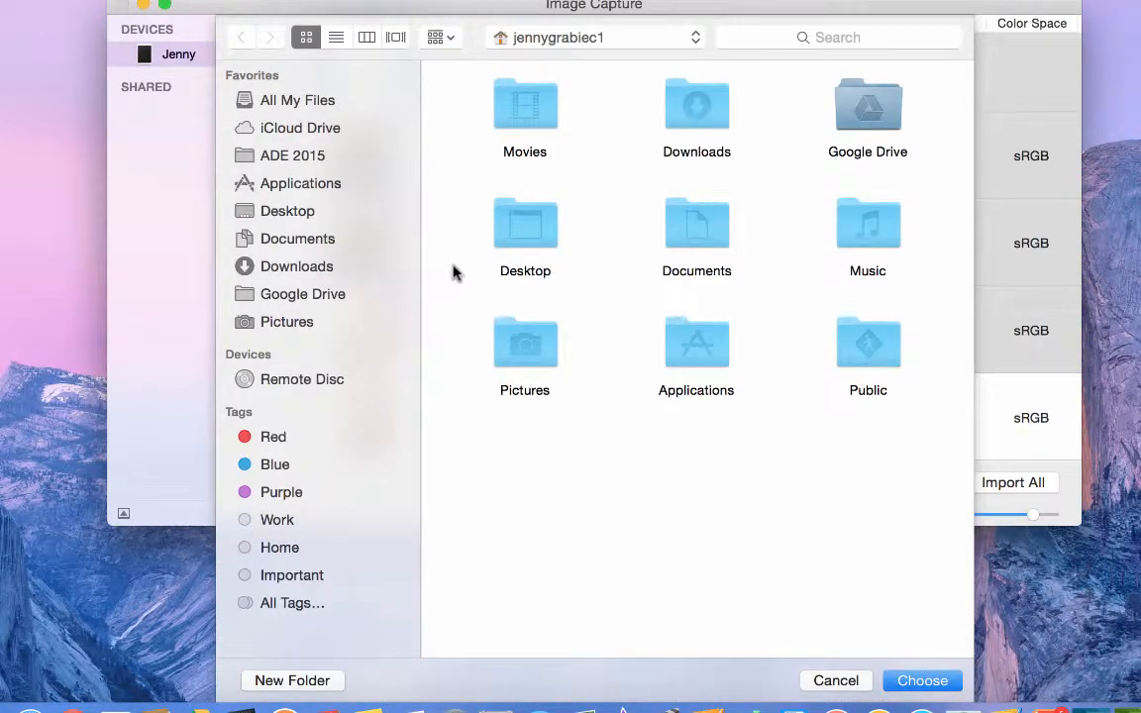
left_click(312, 298)
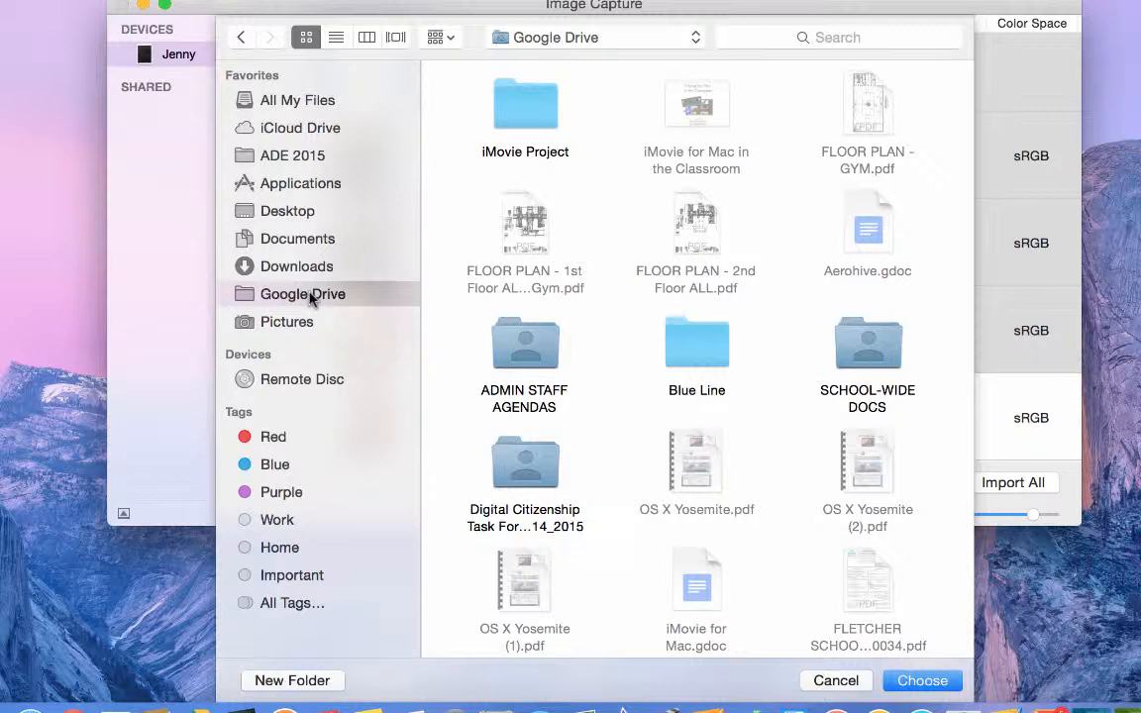
- Create a folder named Image Capture inside Google Drive and choose it as the import destination
left_click(265, 682)
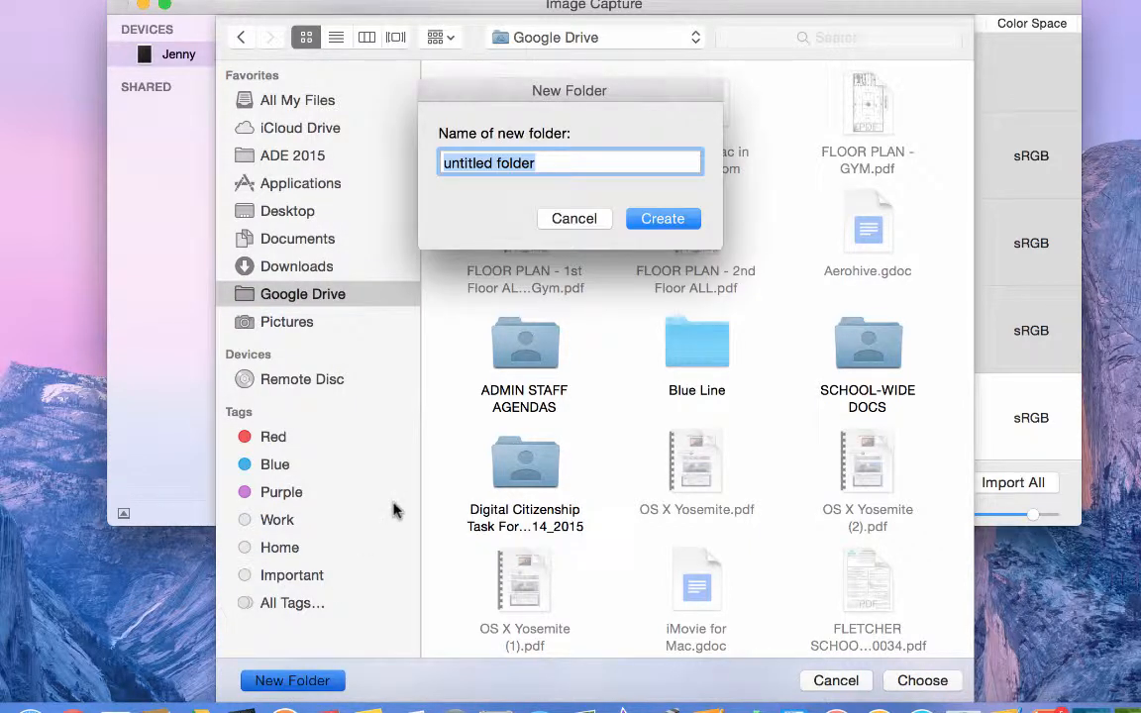
key("BackSpace")
type("Imagre")
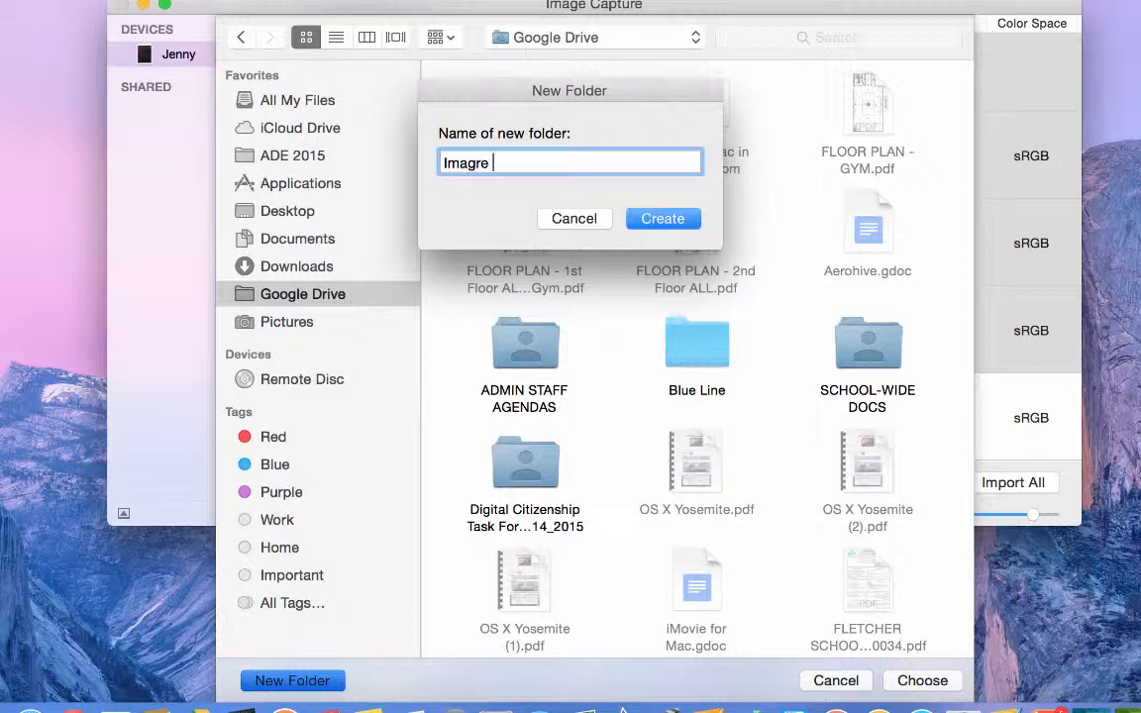
key("BackSpace")
key("BackSpace")
key("BackSpace")
type("e Capture")
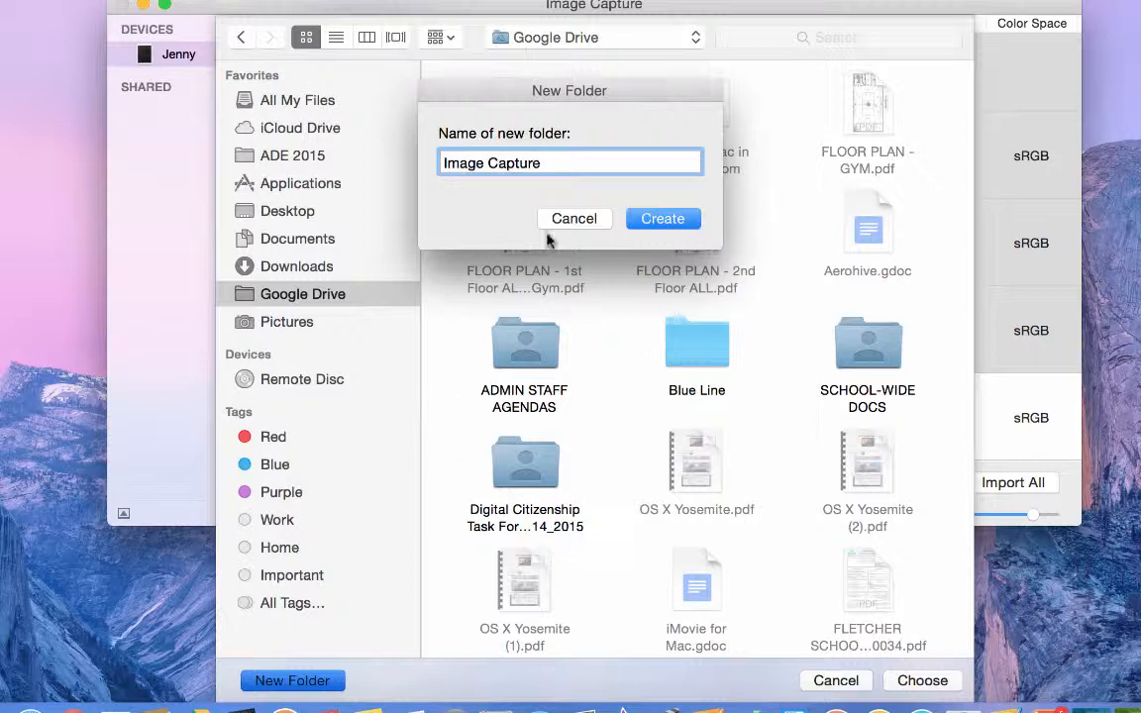
left_click(654, 219)
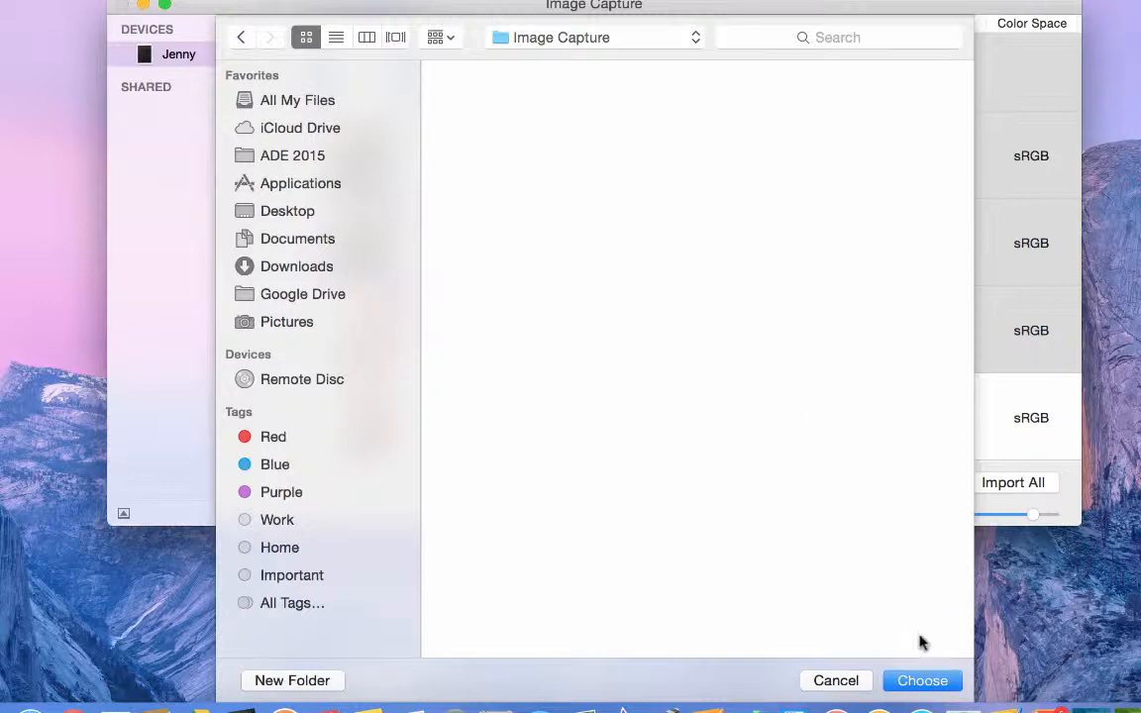
left_click(920, 680)
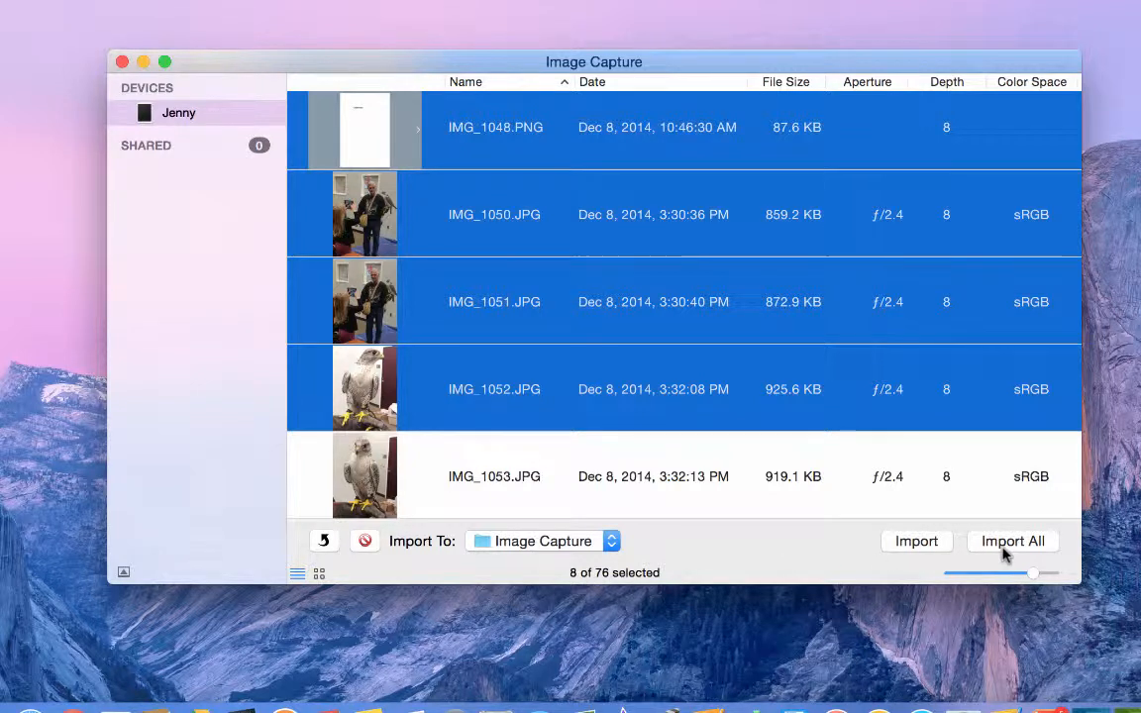
- Import only the selected items into the Image Capture folder and review their import status in the list
left_click(913, 545)
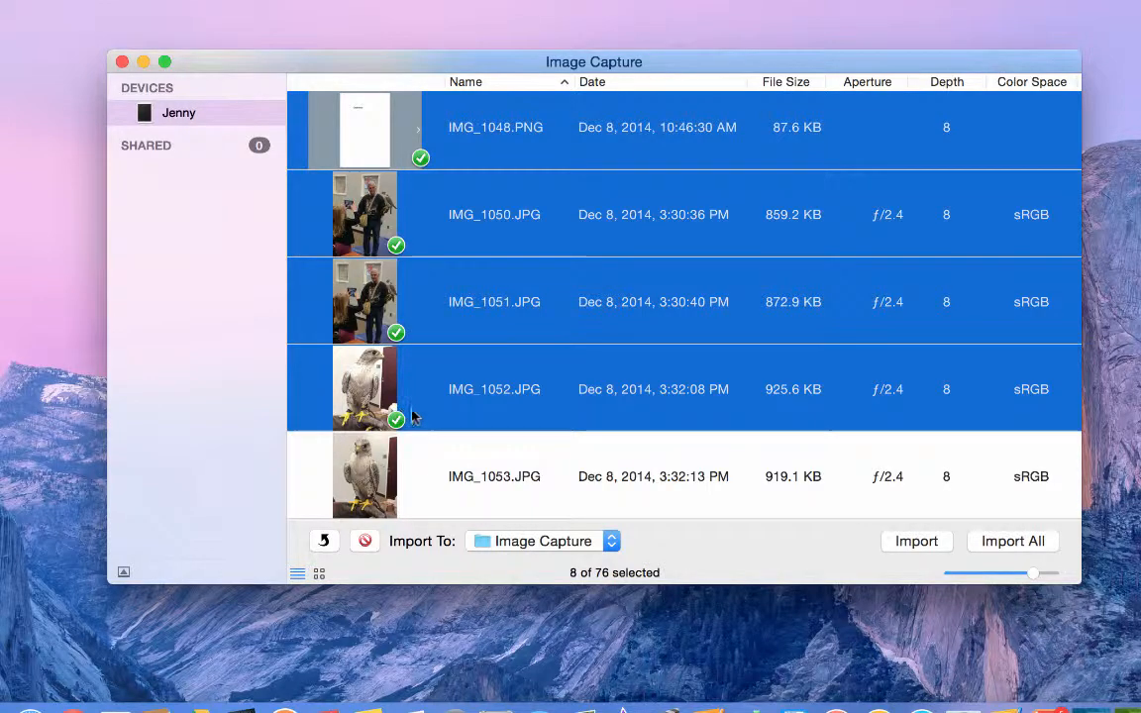
scroll(494, 438, "down", 3)
scroll(495, 438, "down", 1)
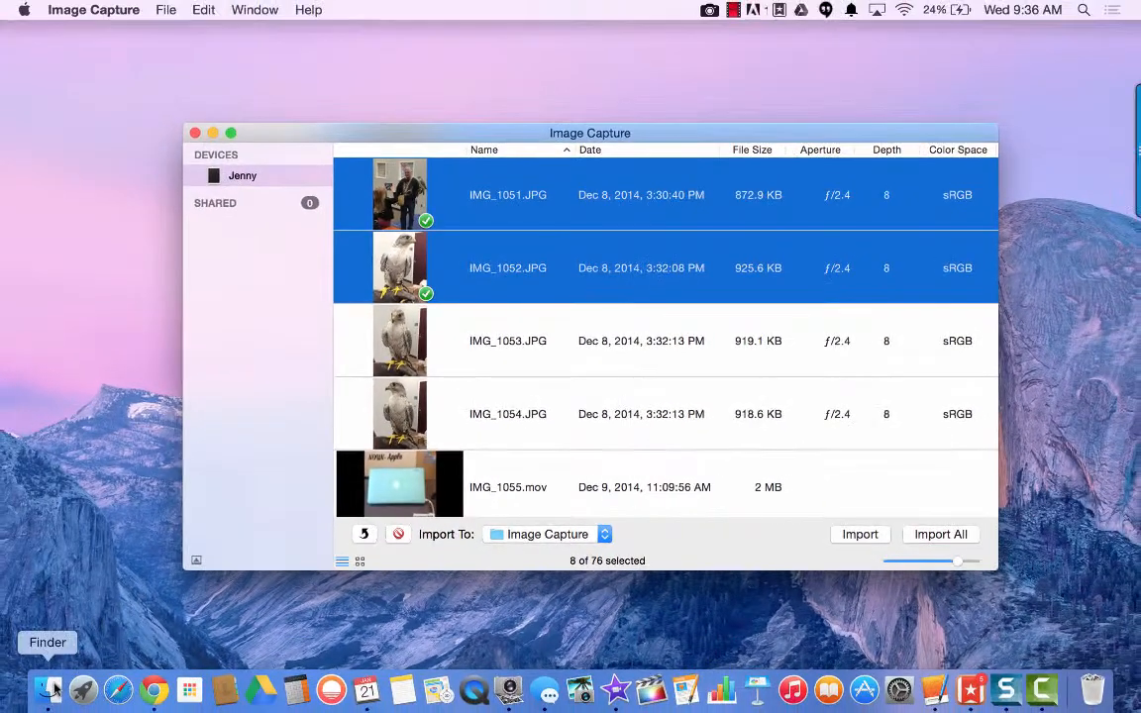
- Switch to Finder, open the Image Capture folder in Google Drive and view the imported files as icons
left_click(50, 689)
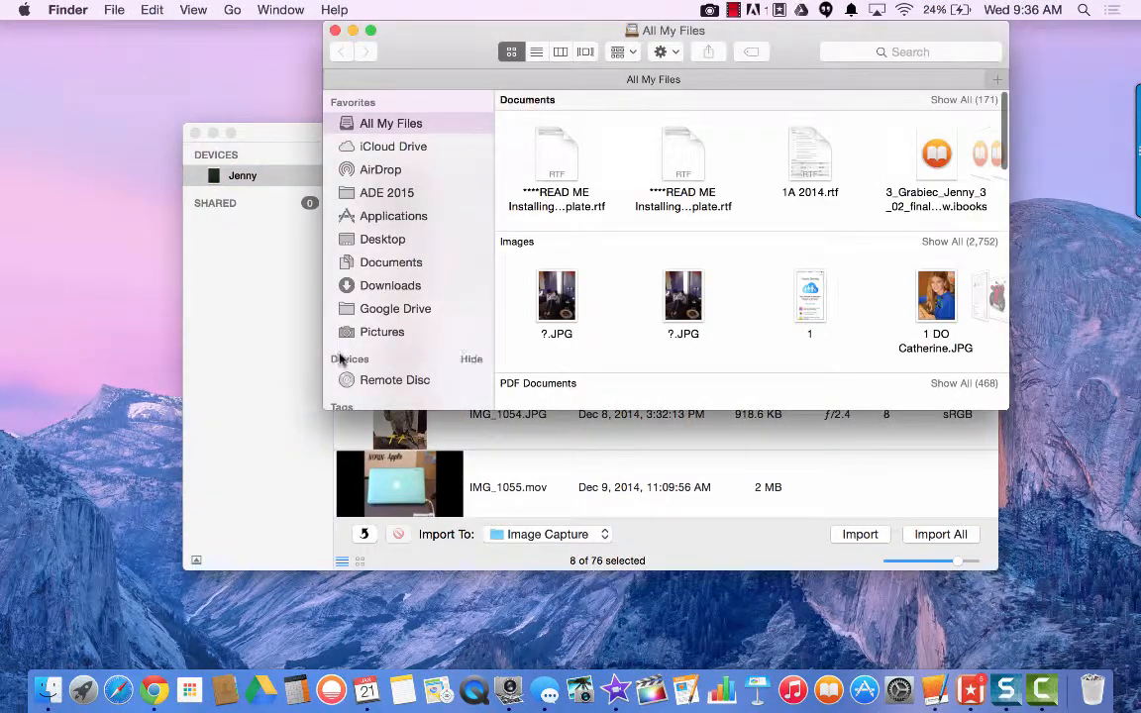
left_click(394, 310)
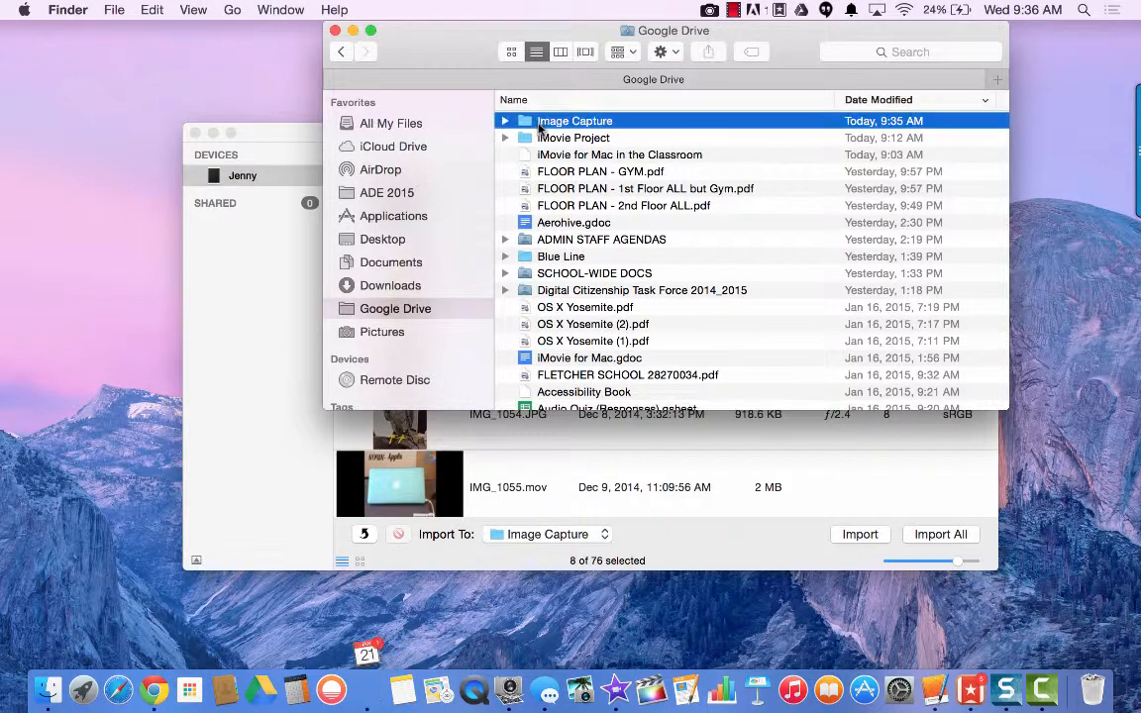
double_click(540, 123)
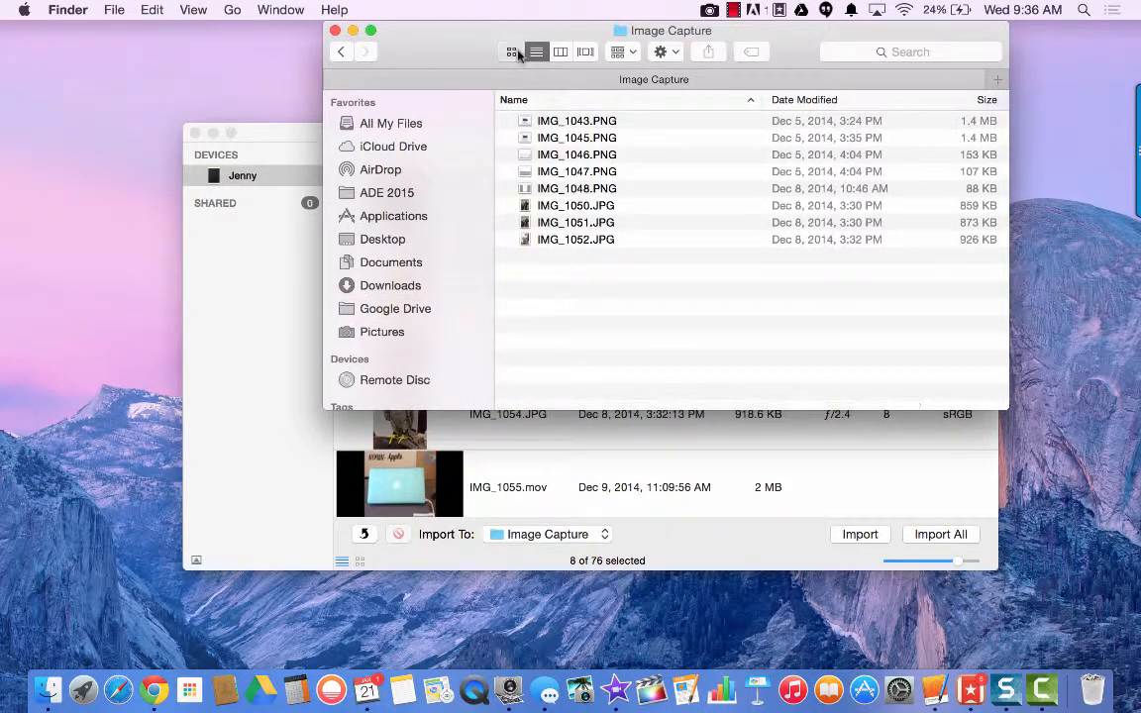
left_click(511, 52)
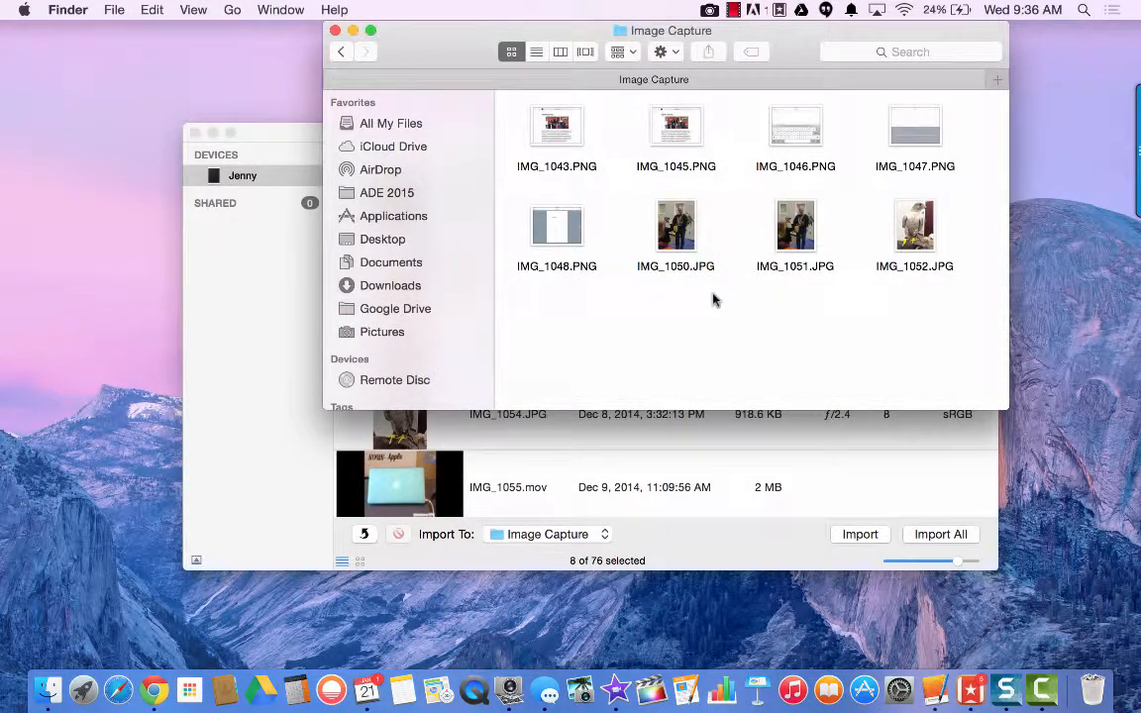